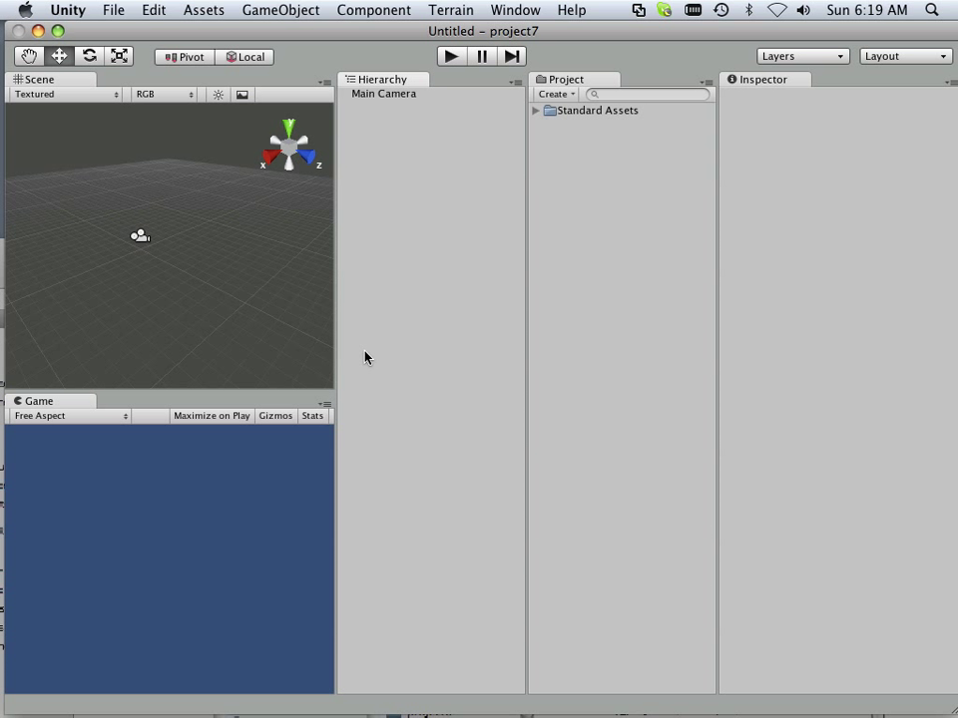
Create a cube in the empty scene
scroll(271, 288, "up", 3)
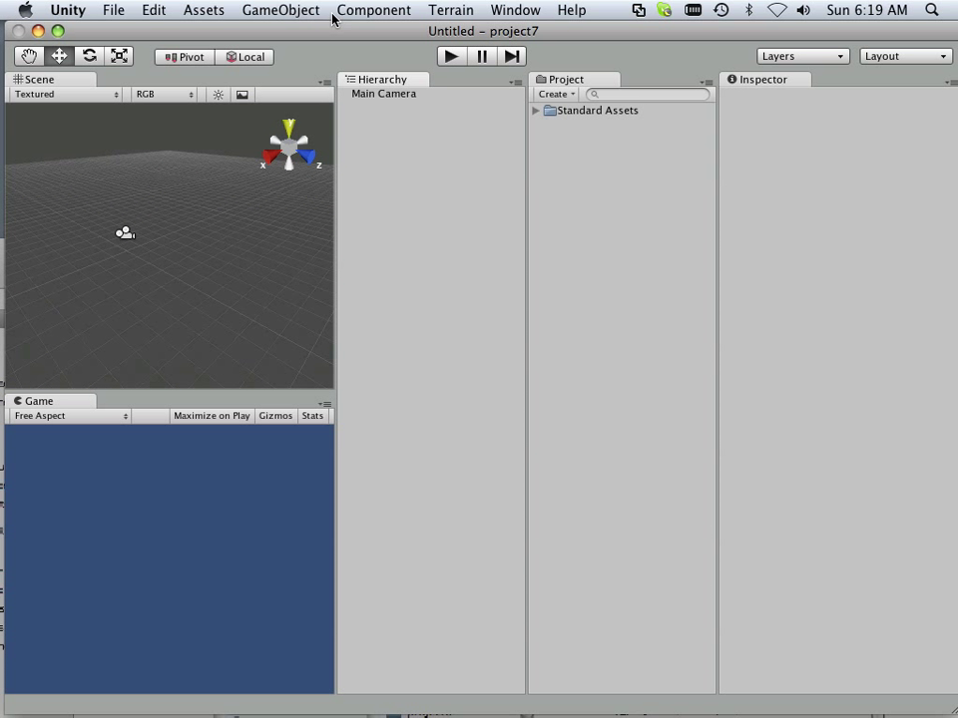
left_click(294, 12)
mouse_move(330, 50)
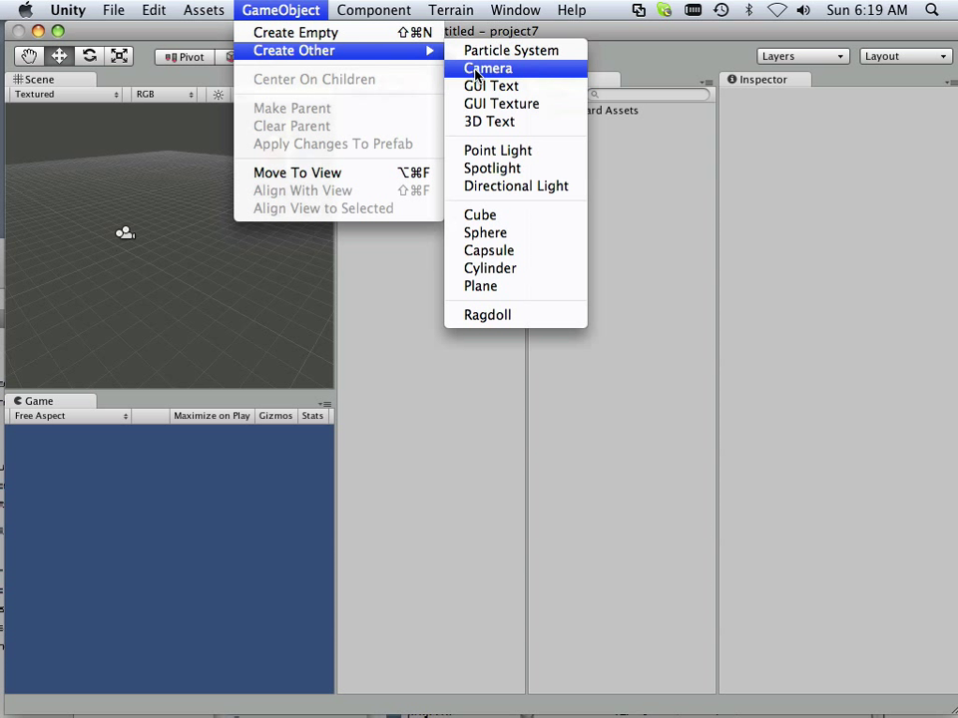
left_click(487, 214)
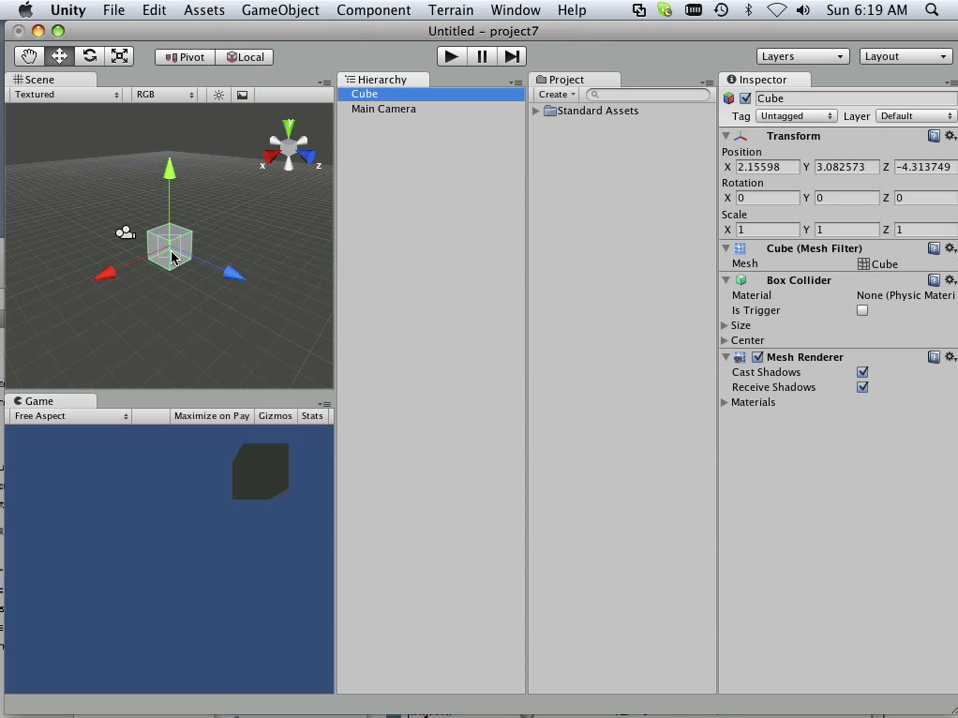
Scale the cube into a flat platform of about 4.8 × 0.12 × 3.0 units
left_click(119, 56)
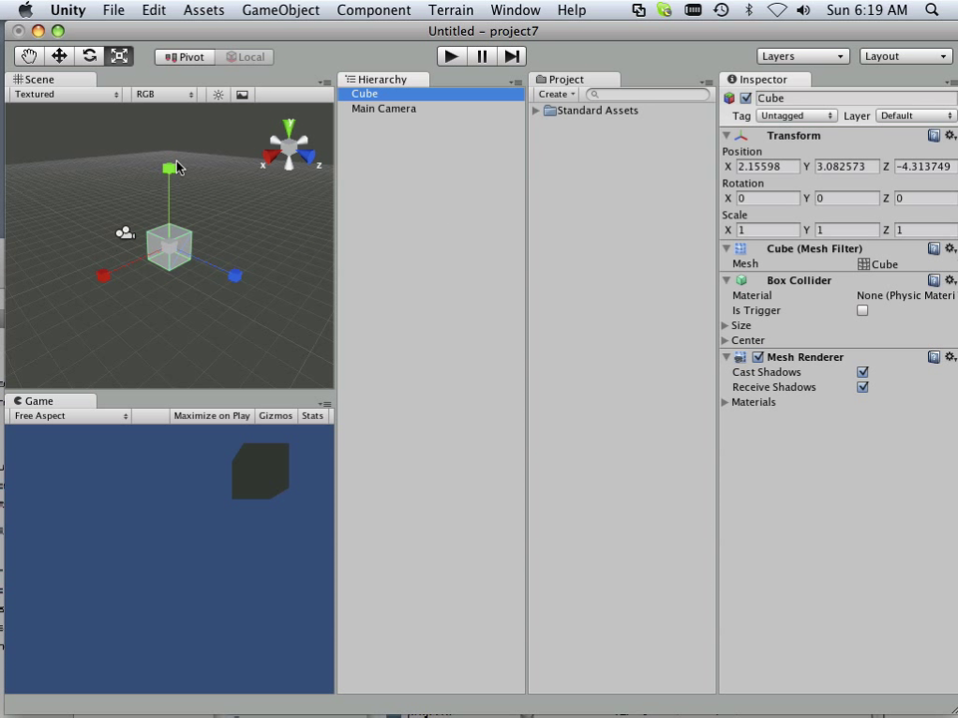
left_click_drag(176, 167, 166, 250)
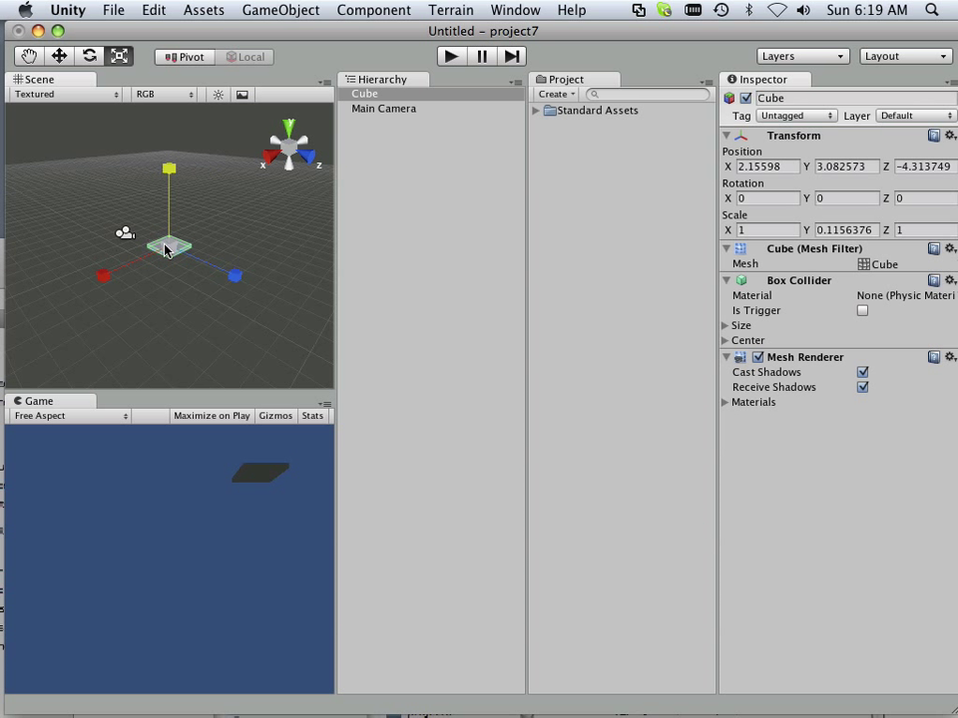
mouse_move(98, 275)
left_mouse_down()
mouse_move(6, 301)
mouse_move(90, 290)
mouse_move(99, 278)
mouse_move(58, 290)
mouse_move(80, 281)
left_mouse_up()
mouse_move(236, 274)
left_mouse_down()
mouse_move(328, 326)
mouse_move(249, 271)
left_mouse_up()
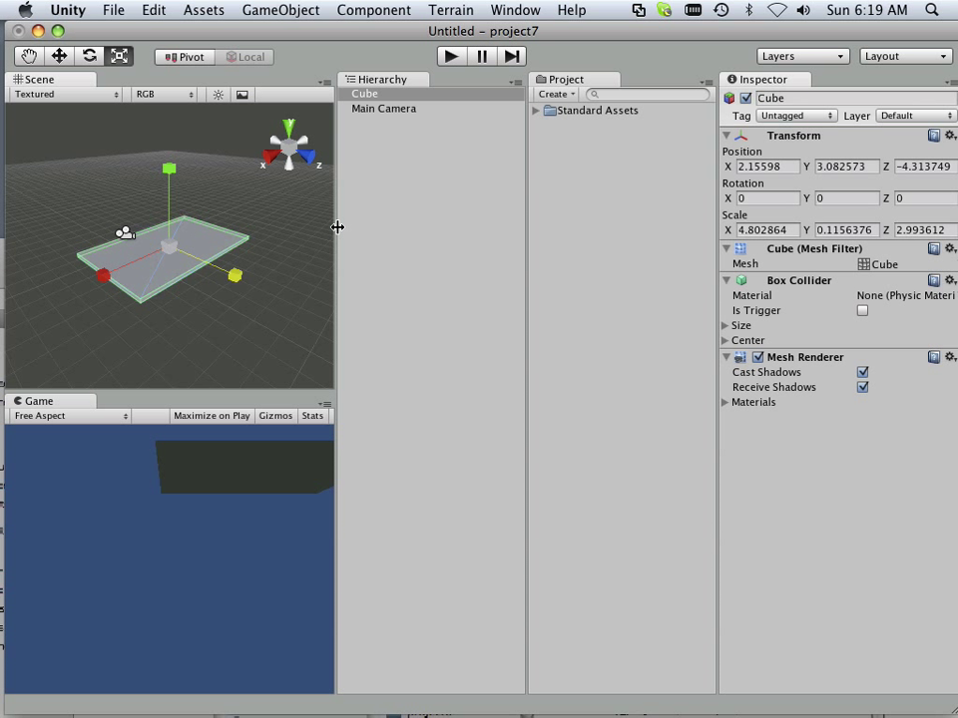
Place the First Person Controller prefab from Standard Assets onto the platform
left_click(538, 111)
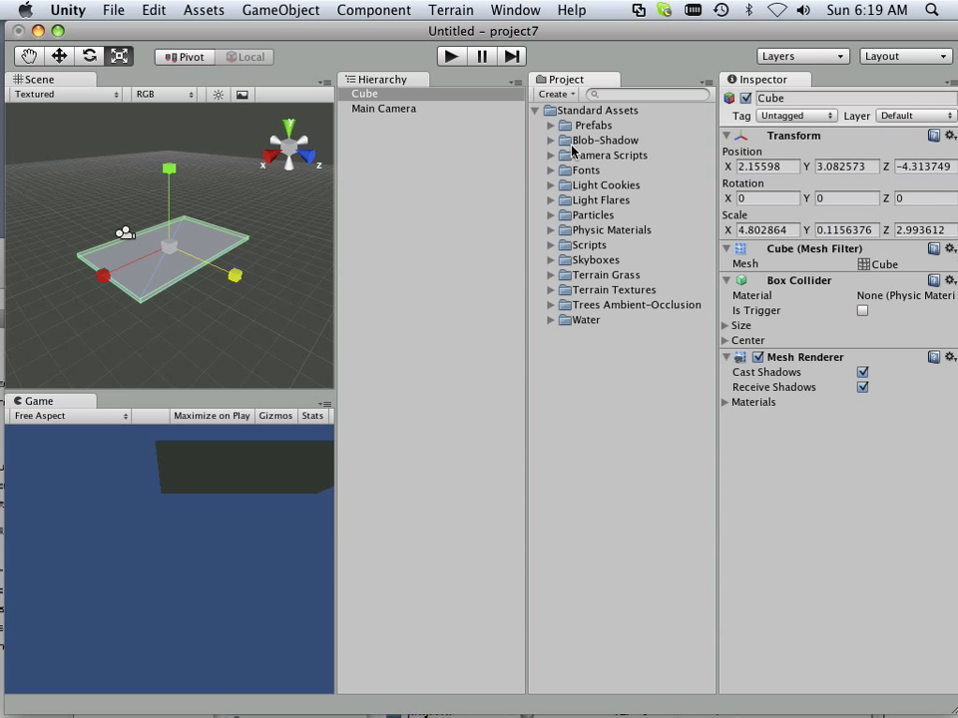
left_click(551, 126)
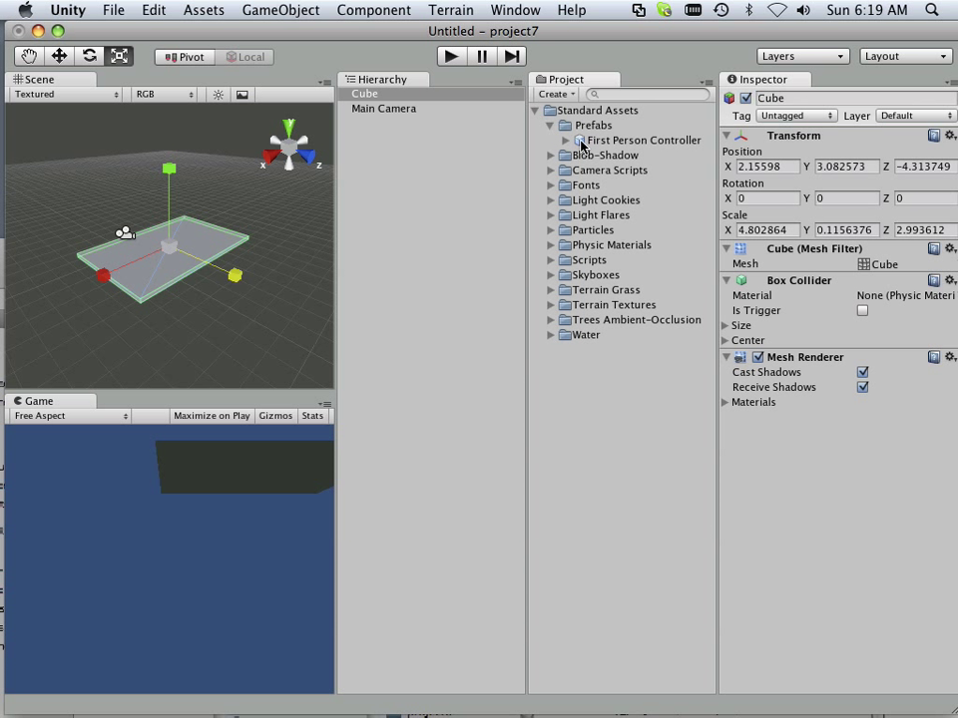
left_click_drag(628, 140, 210, 253)
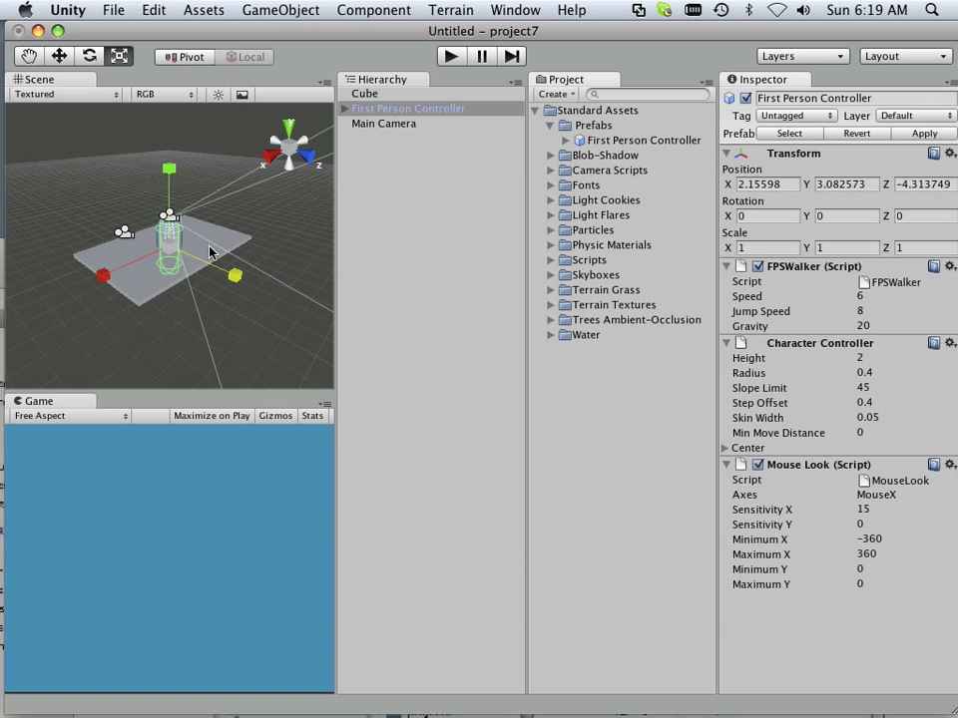
Raise the First Person Controller to Y about 4.3, shift it to X about 2.3, and check its clearance from the side
scroll(210, 252, "down", 2)
left_click(60, 55)
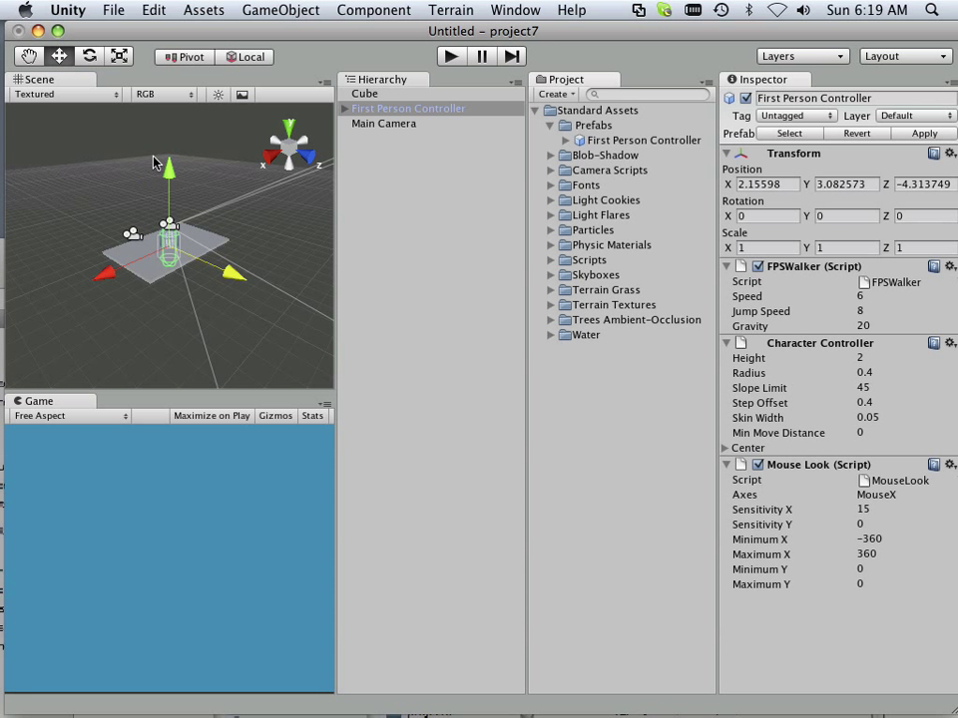
left_click_drag(168, 174, 171, 145)
key("z")
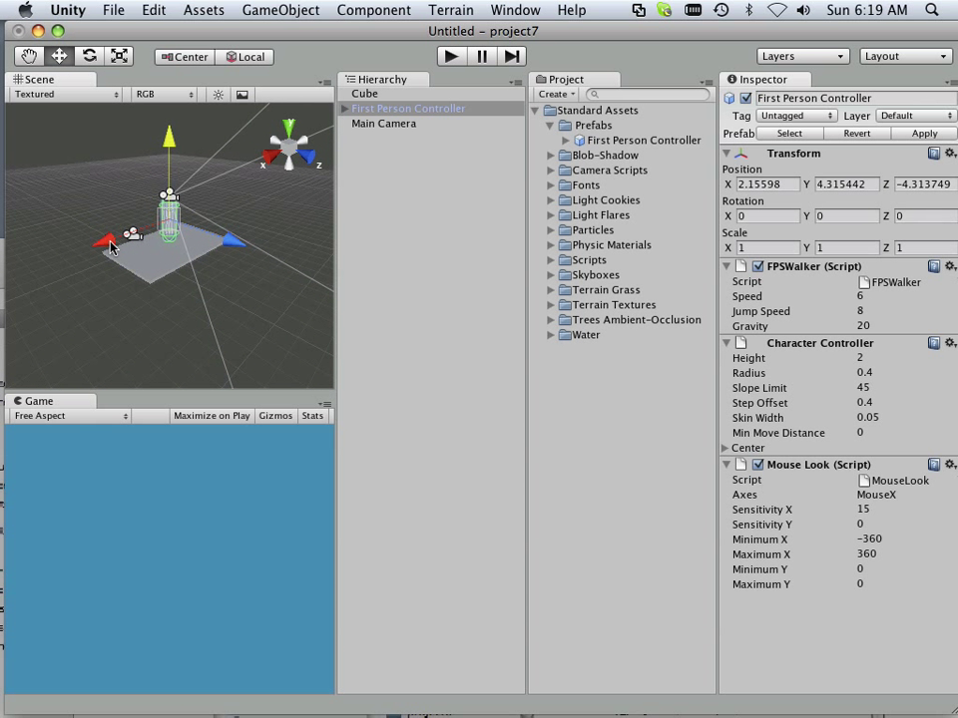
key("z")
left_click_drag(104, 244, 110, 255)
key("z")
key("z")
key("z")
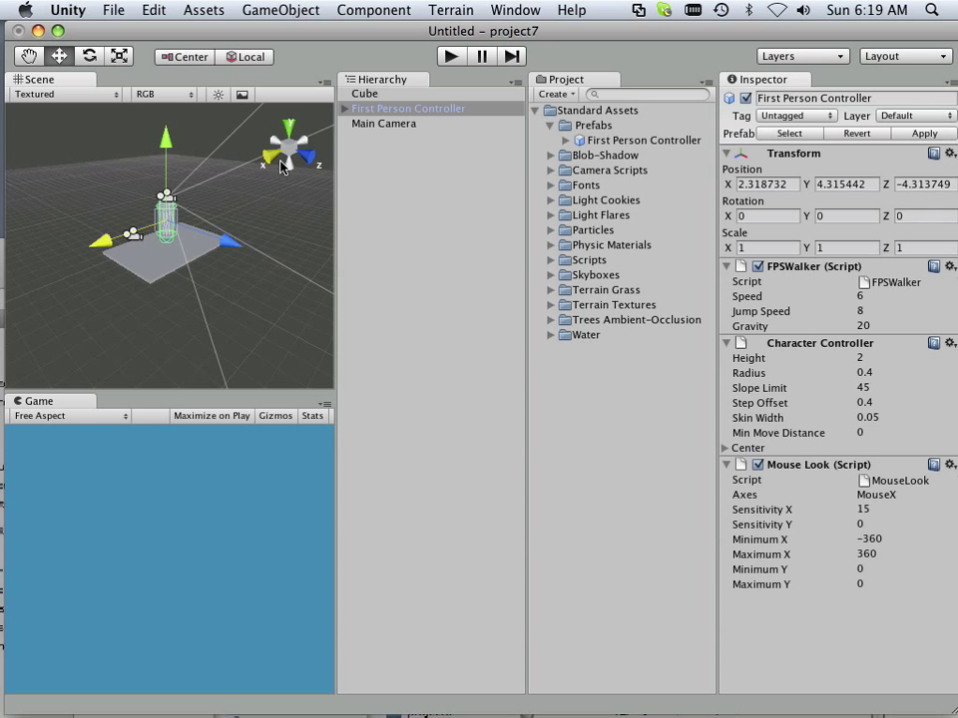
left_click(270, 156)
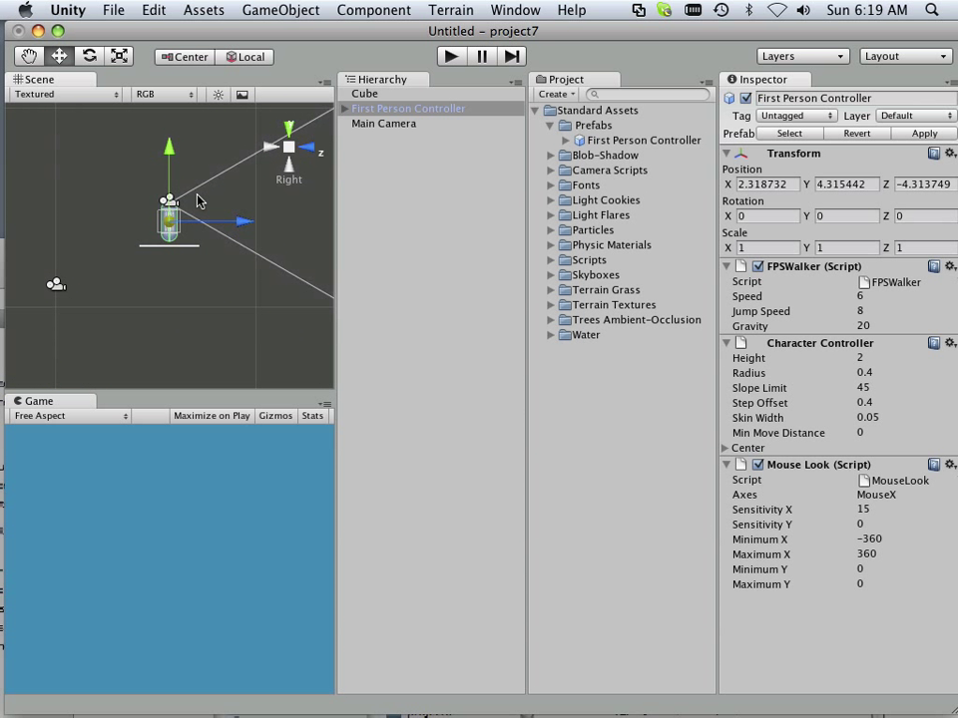
left_click(194, 252)
left_click(291, 149)
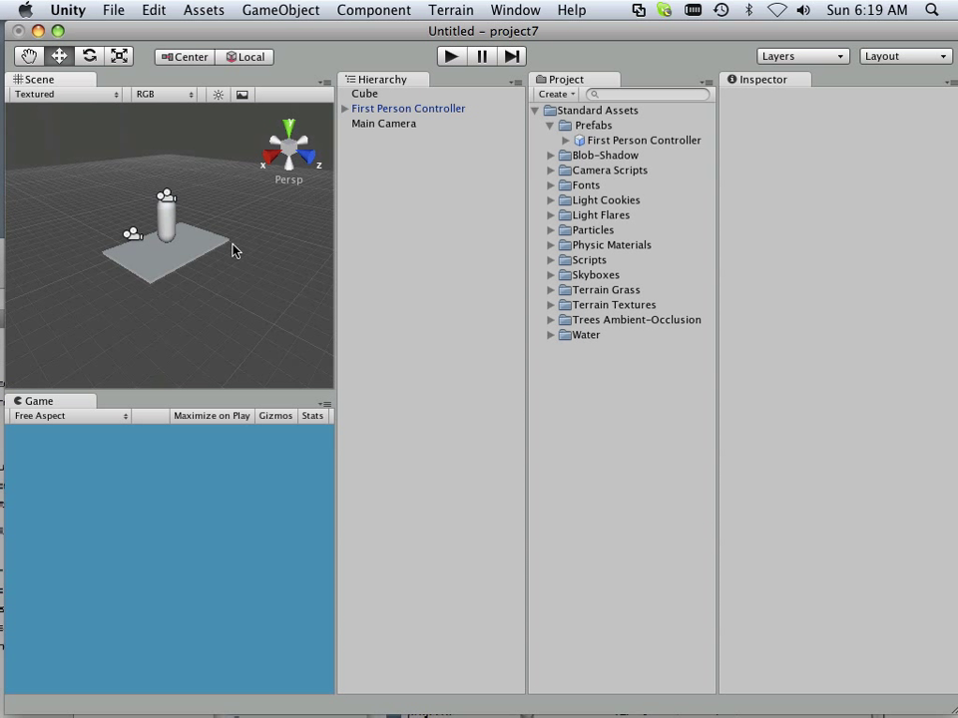
Enlarge the platform under the controller to about 10.2 units along X and 8.4 units along Z
left_click(188, 262)
key("r")
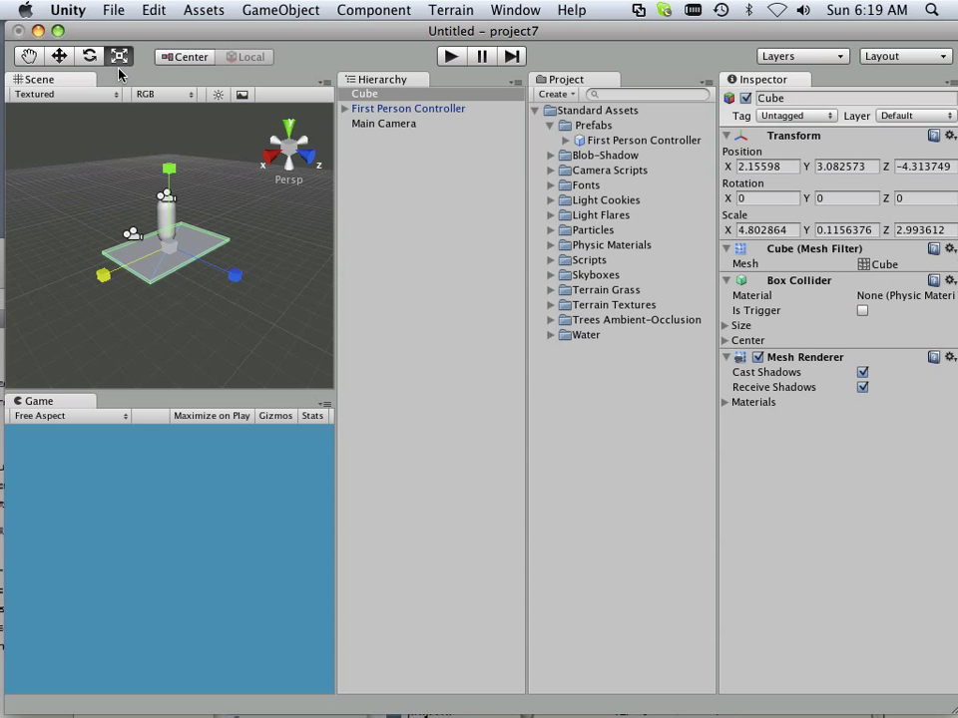
mouse_move(240, 281)
left_mouse_down()
mouse_move(370, 335)
mouse_move(330, 320)
mouse_move(242, 258)
left_mouse_up()
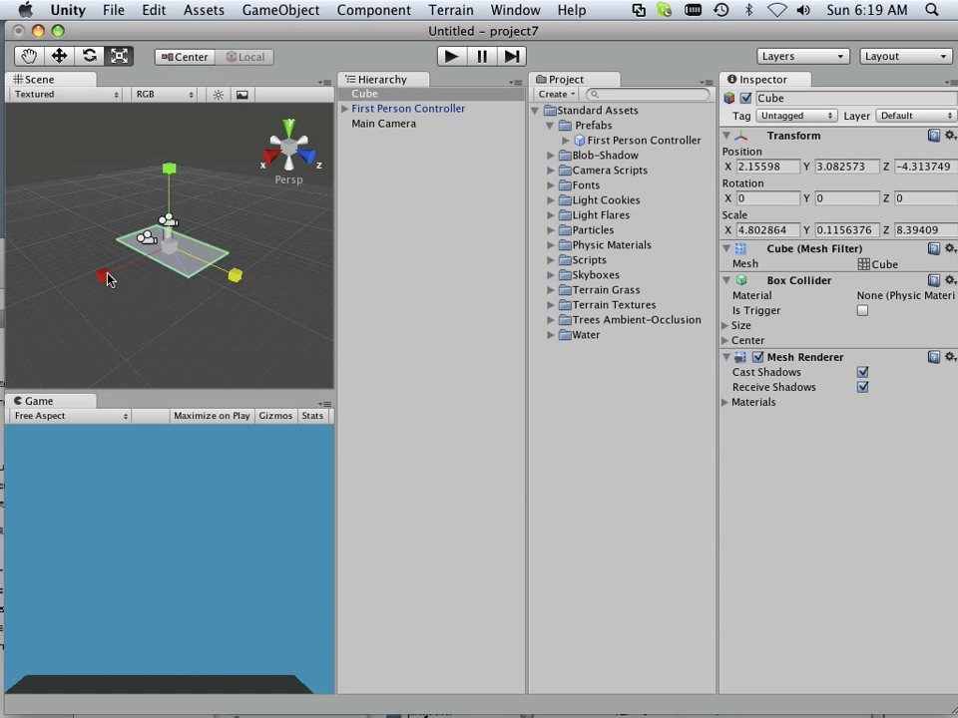
left_click_drag(108, 280, 55, 307)
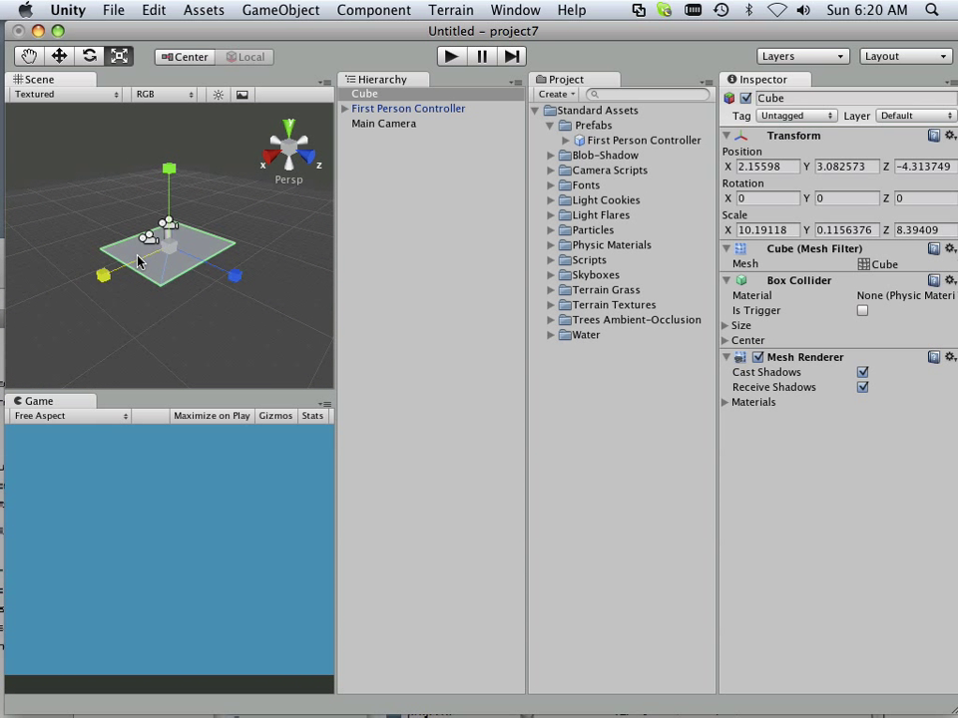
Duplicate the platform and raise the copy high above the original, to Y about 14.5
scroll(195, 238, "down", 3)
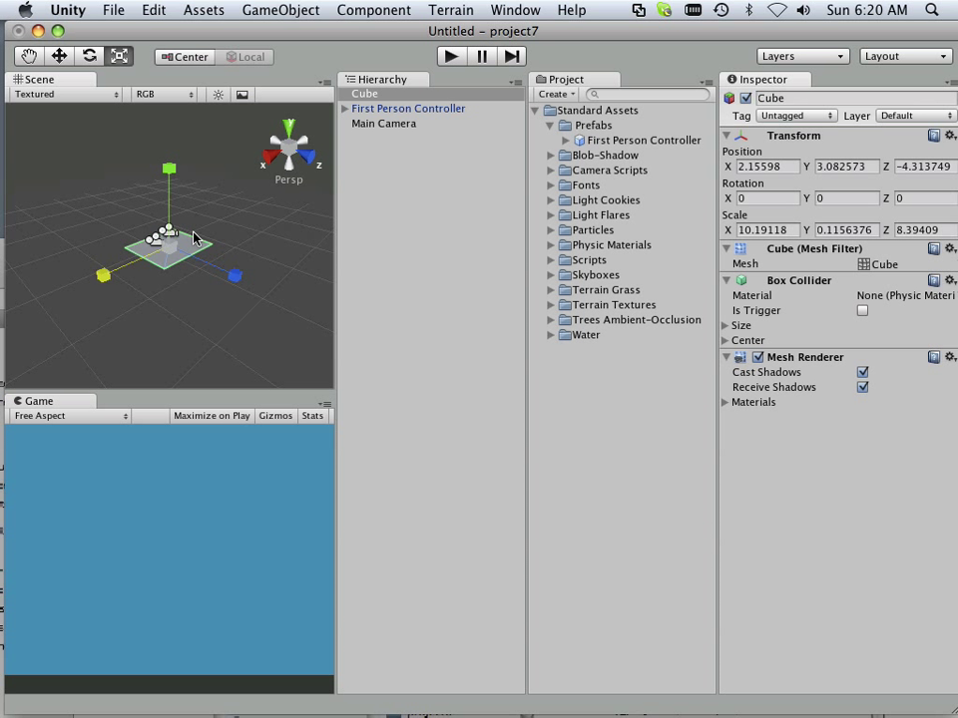
key("super+d")
left_click(72, 62)
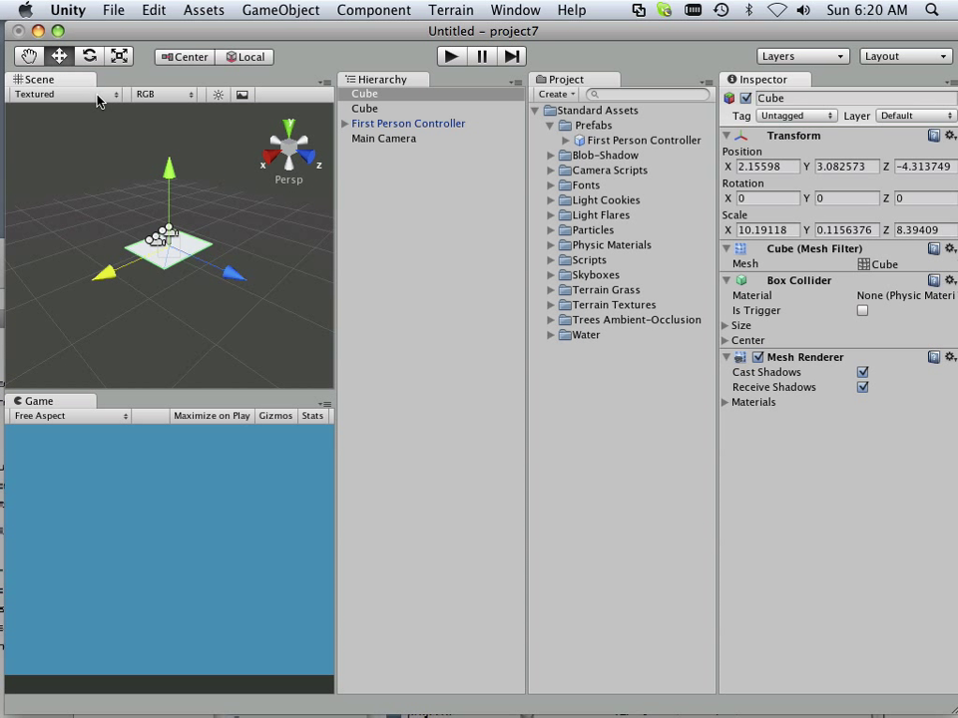
left_click_drag(169, 176, 172, 111)
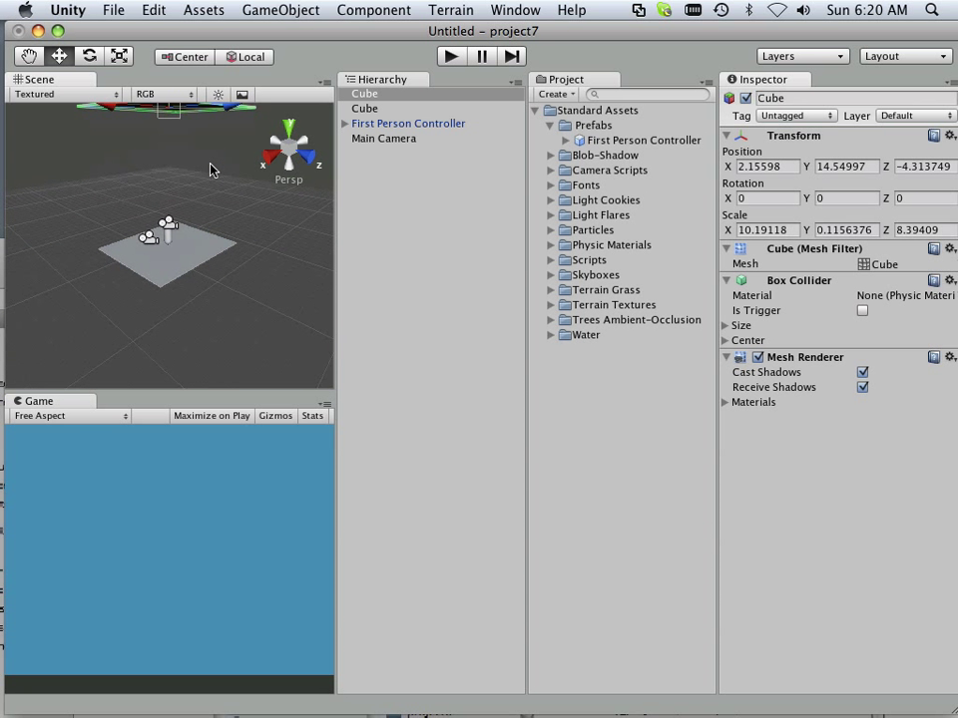
Duplicate the lower platform and slide the copy off it along Z to about 5.1
left_click(207, 257)
key("super+d")
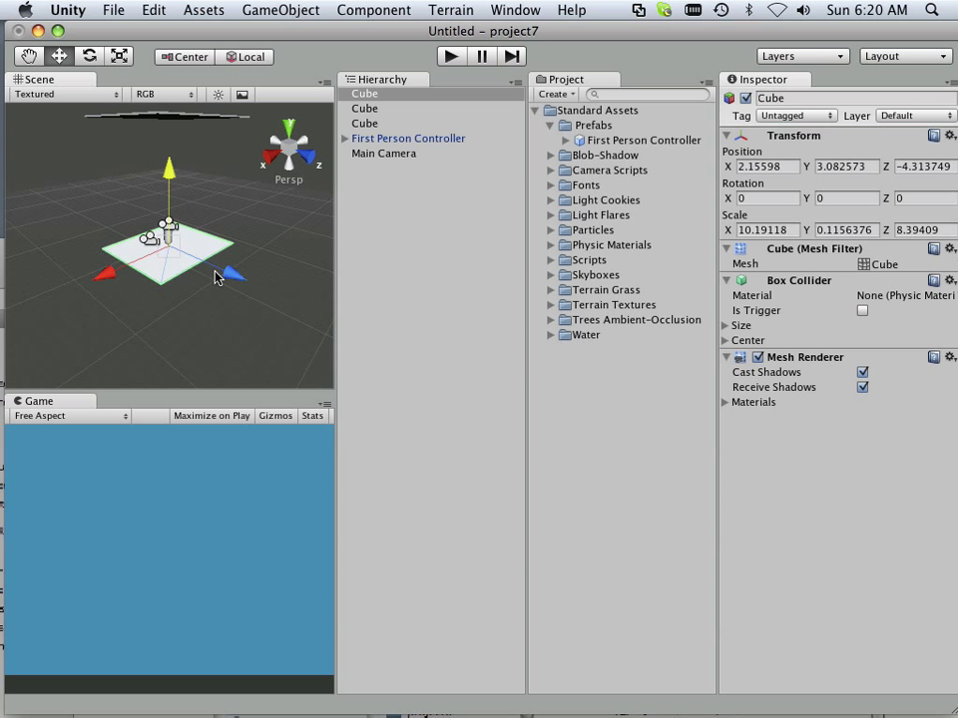
left_click_drag(241, 281, 78, 78)
Scale the copy uniformly to about 4.7 × 0.05 × 3.9 and move it back to Z about 2.1, beside the large platform's edge
key("r")
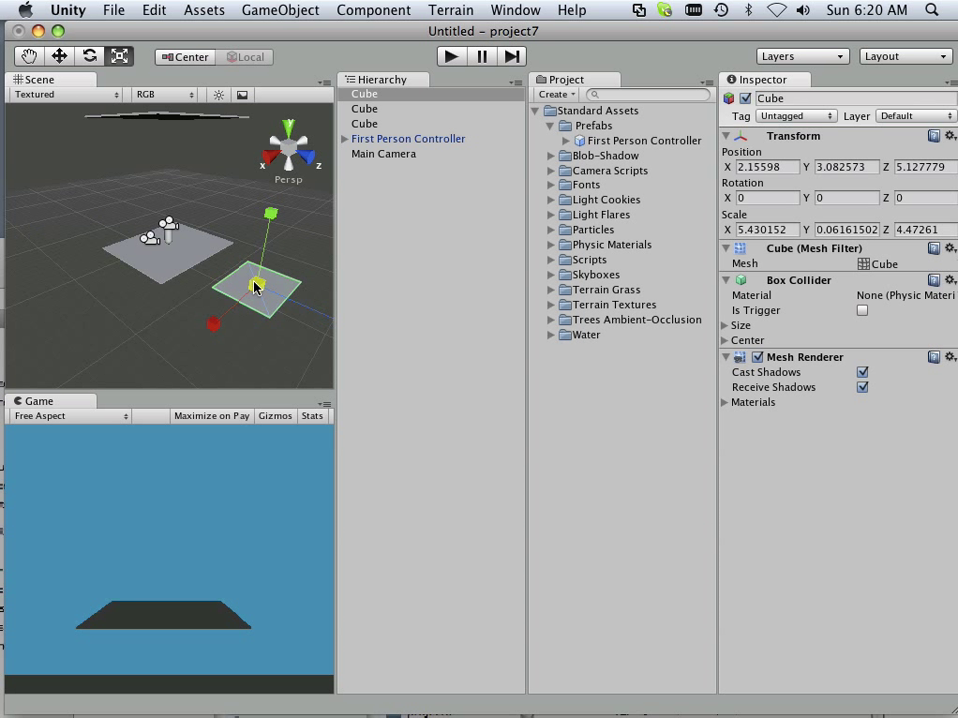
left_click_drag(255, 287, 242, 281)
left_click(62, 58)
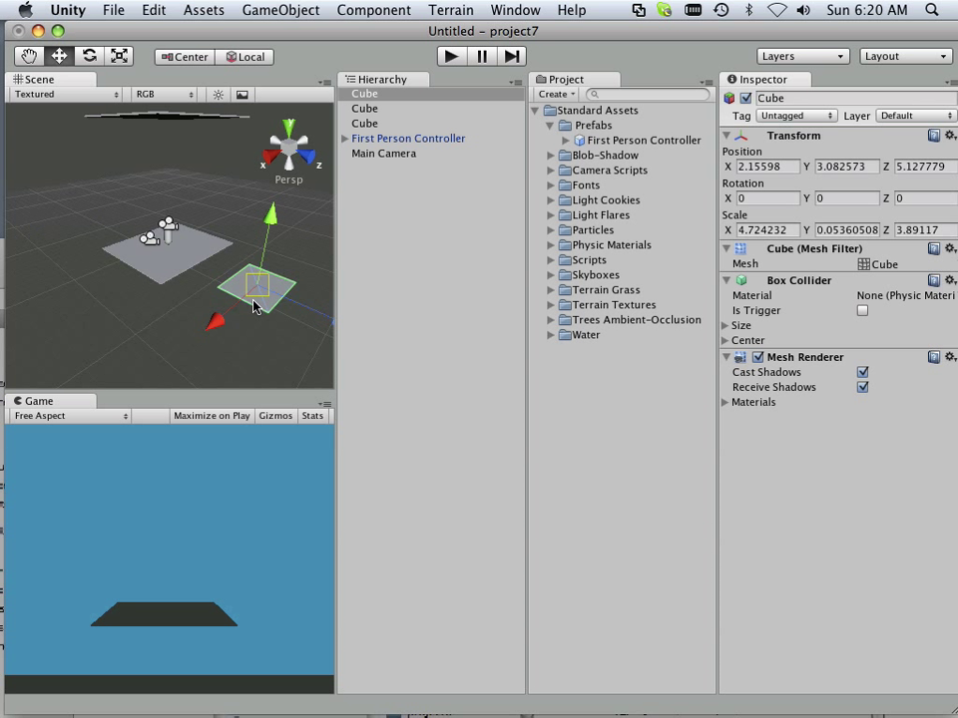
left_click_drag(311, 312, 268, 298)
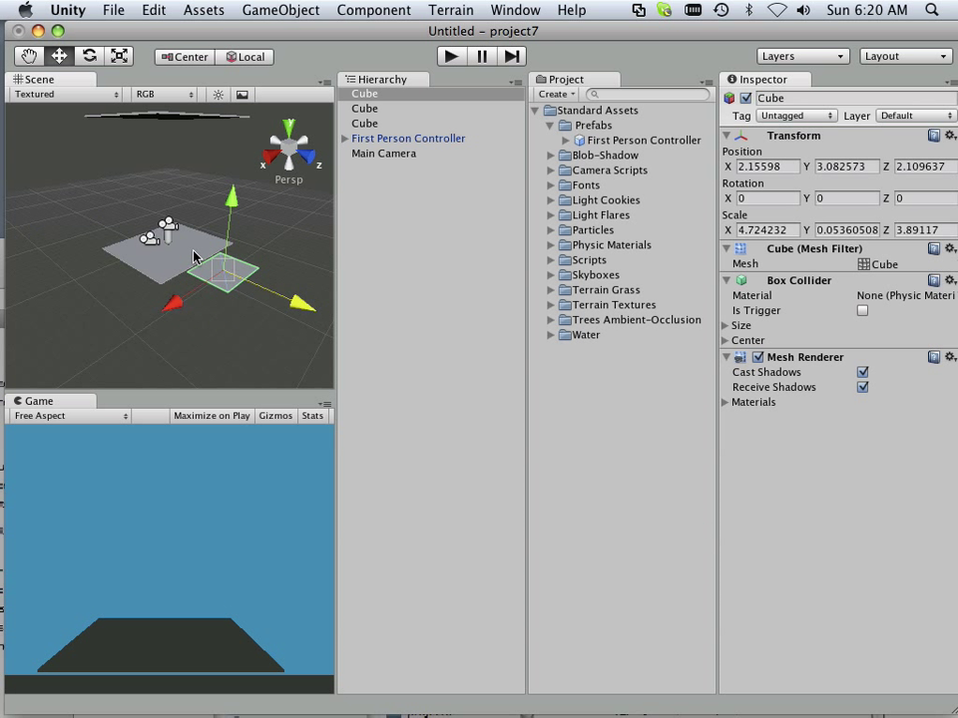
Duplicate the small platform and move the copy over the large platform, to Z about -1.2
scroll(190, 253, "up", 3)
scroll(199, 264, "down", 2)
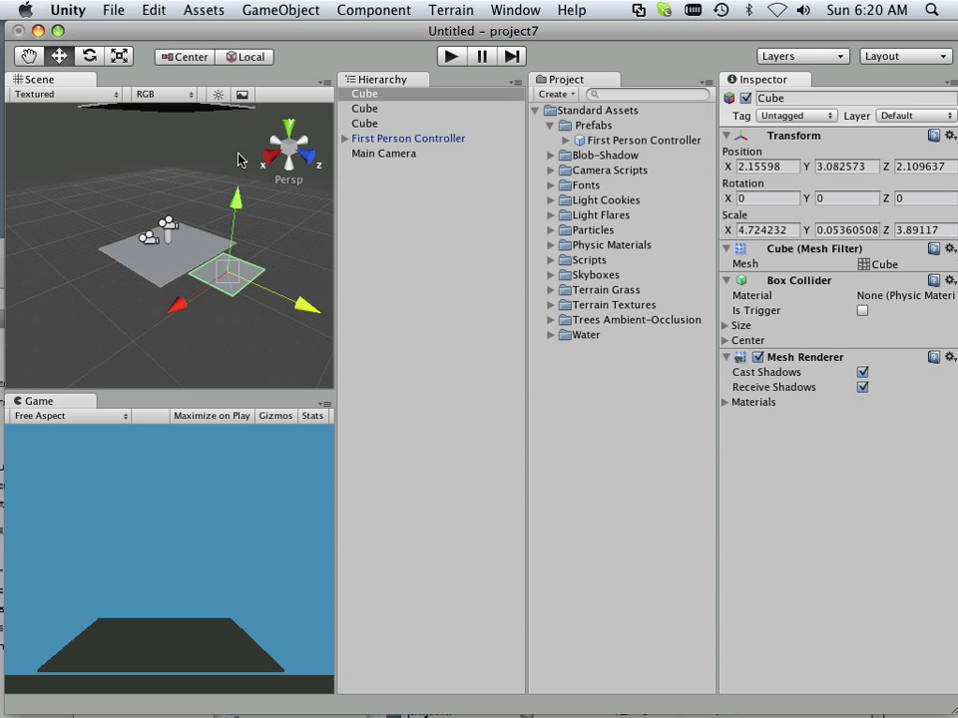
scroll(248, 238, "up", 2)
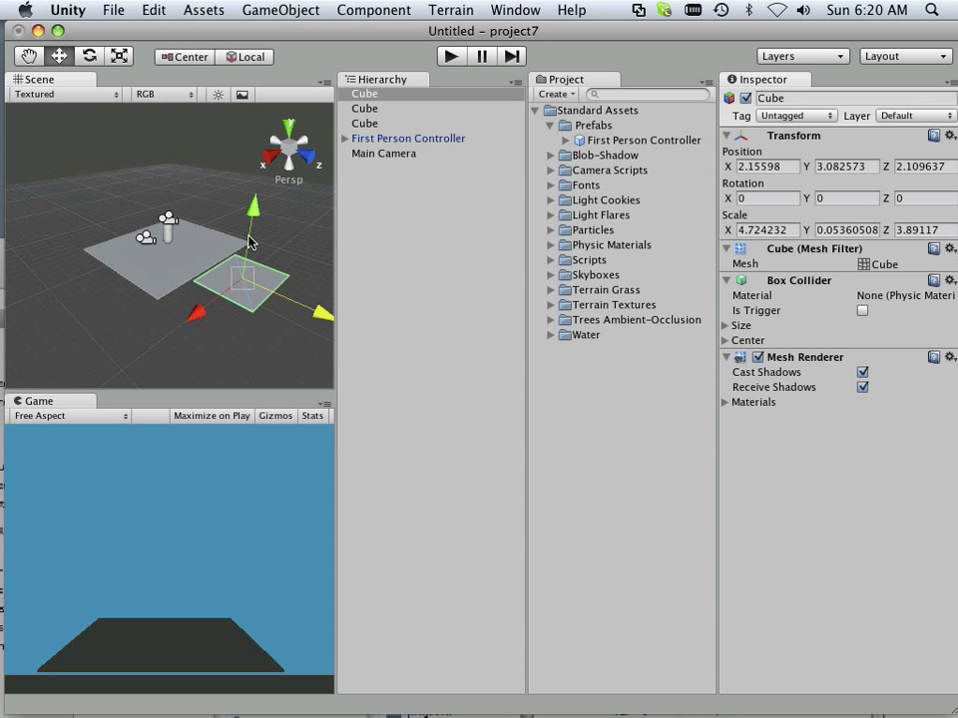
key("super+d")
left_click_drag(297, 310, 252, 290)
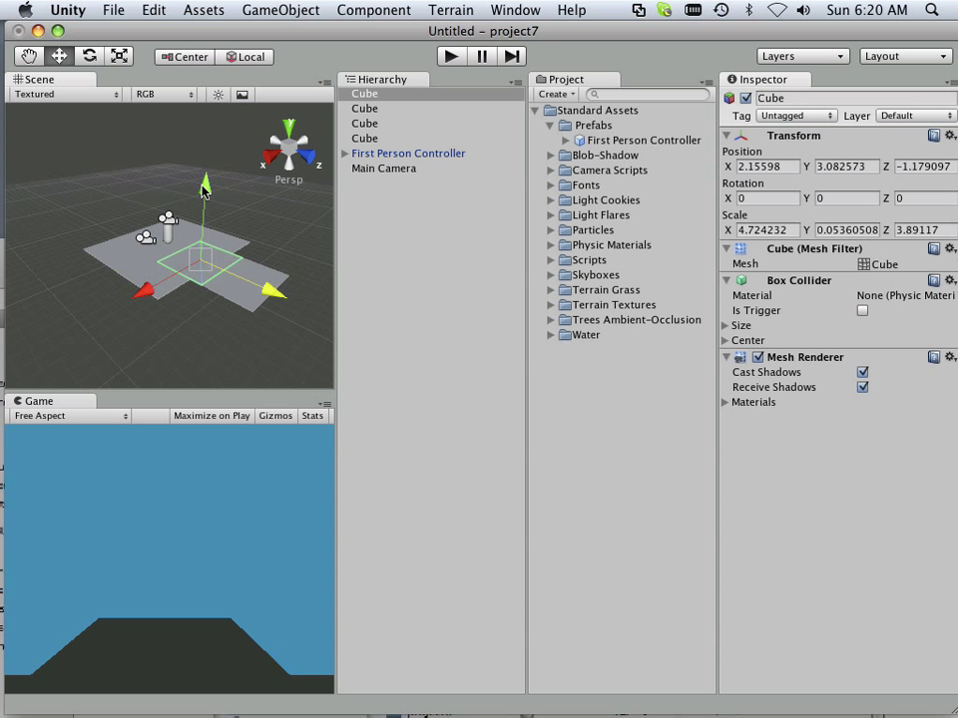
Scale the new copy into a low block about 0.65 units high and 1.24 units deep along Z
left_click_drag(203, 189, 207, 140)
left_click(120, 56)
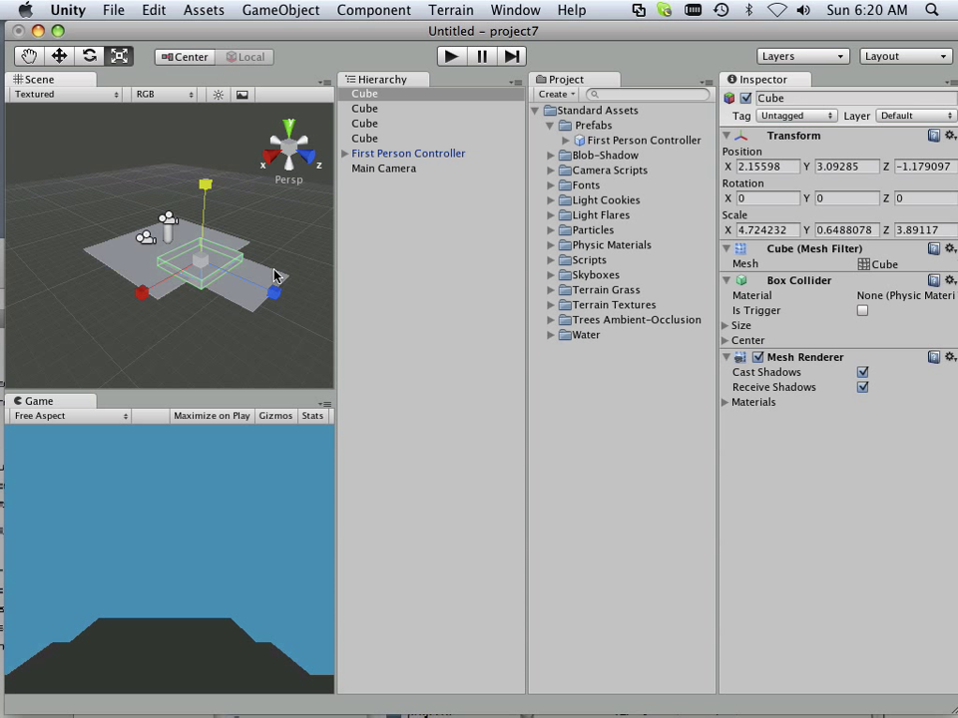
left_click_drag(277, 297, 241, 279)
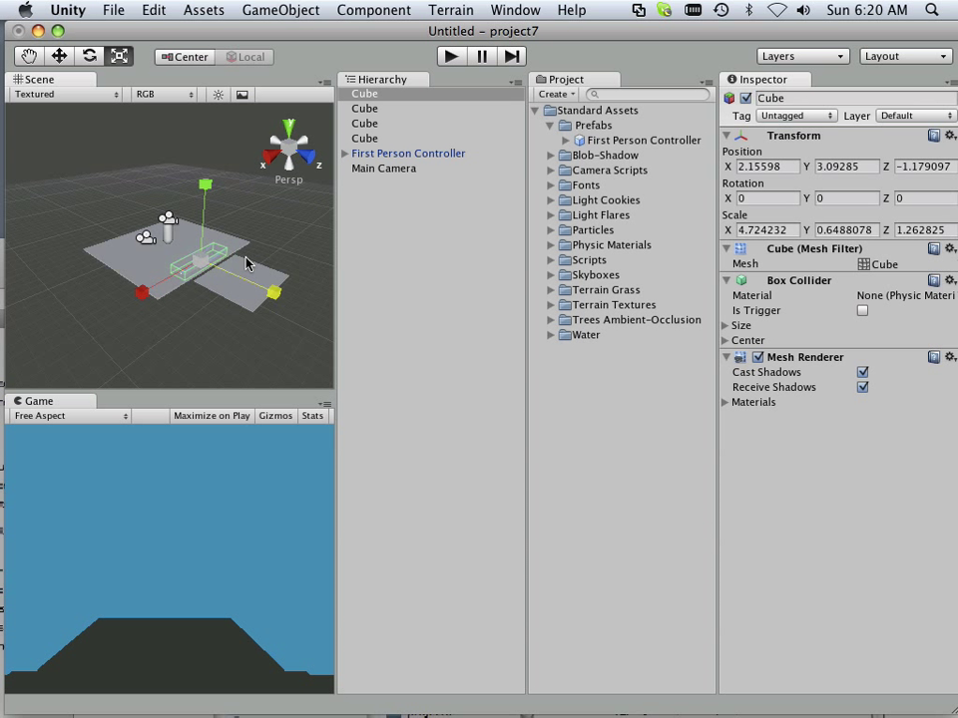
Raise the block to Y about 3.6 and shift it to Z about -0.53, at the large platform's edge
left_click(280, 143)
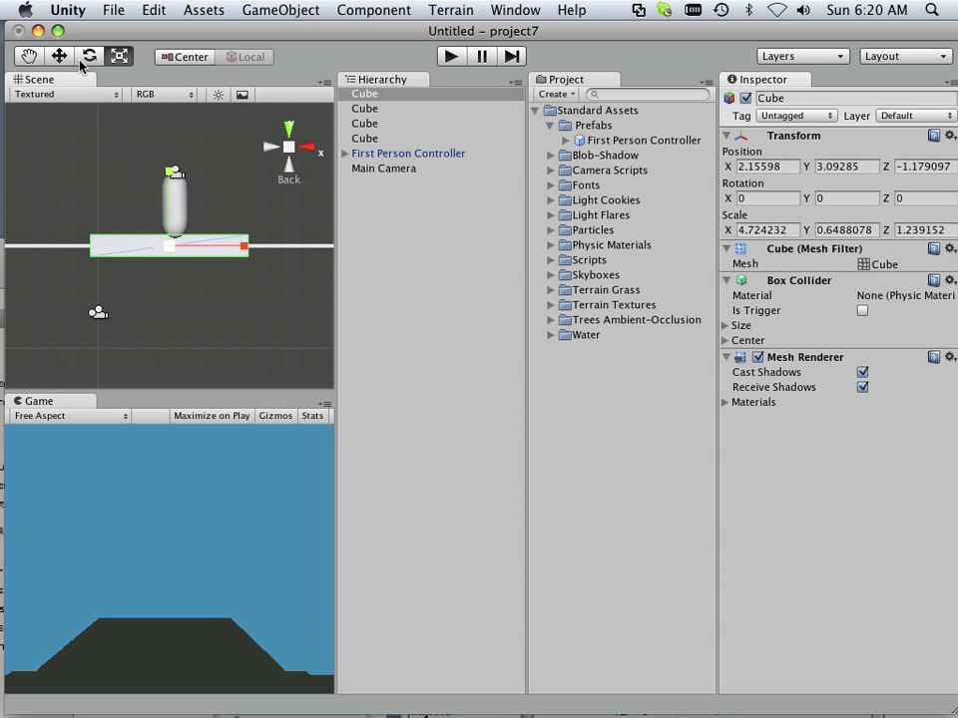
key("w")
left_click_drag(166, 181, 172, 162)
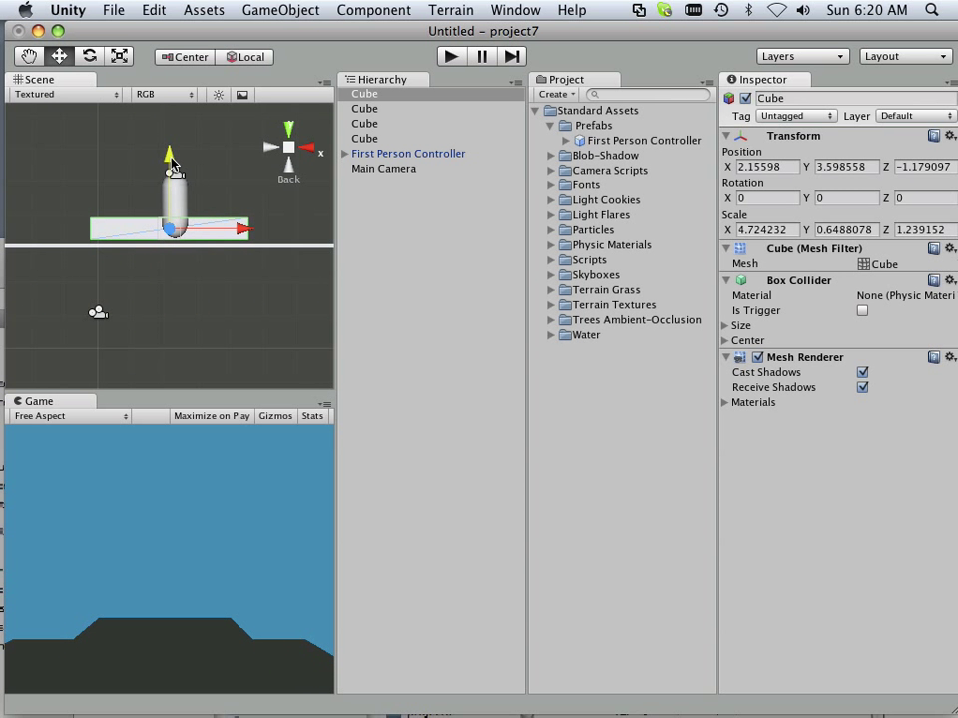
left_click(291, 152)
scroll(279, 172, "down", 3)
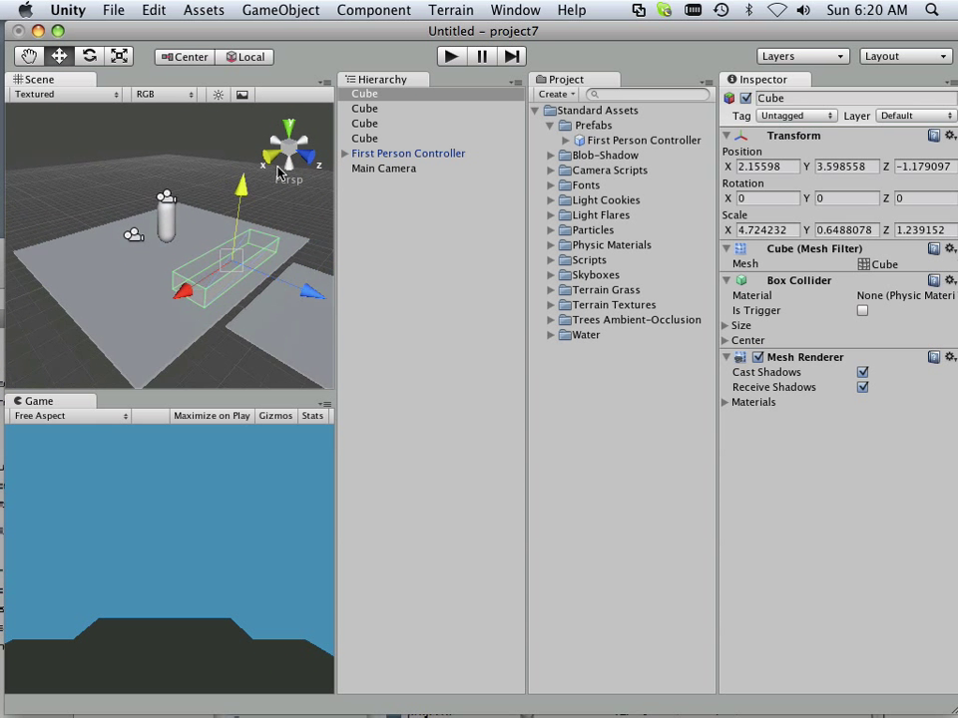
scroll(276, 174, "up", 1)
scroll(275, 174, "down", 3)
scroll(276, 177, "down", 2)
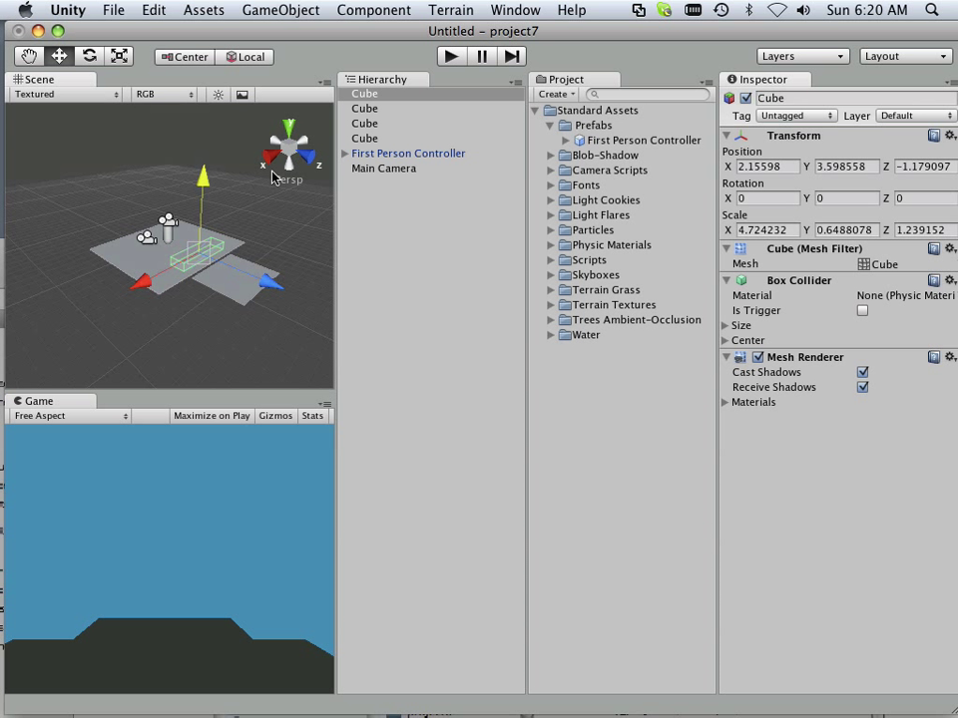
left_click_drag(267, 283, 272, 286)
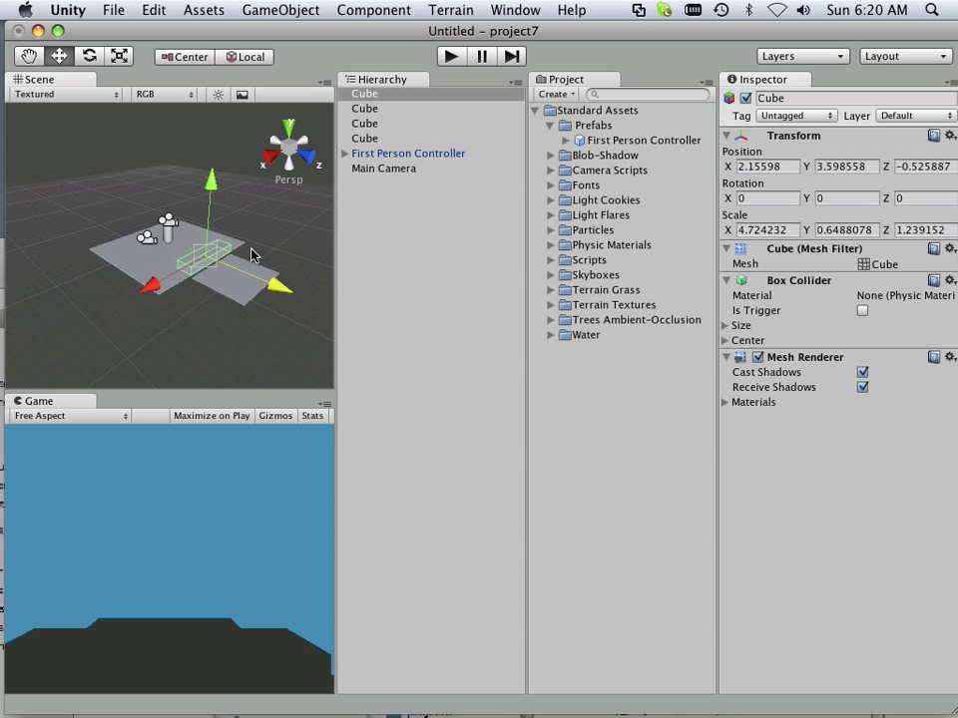
Duplicate the block and raise the copy to the upper platform, at Y about 15.0
key("super+d")
scroll(214, 227, "down", 2)
left_click_drag(201, 184, 212, 88)
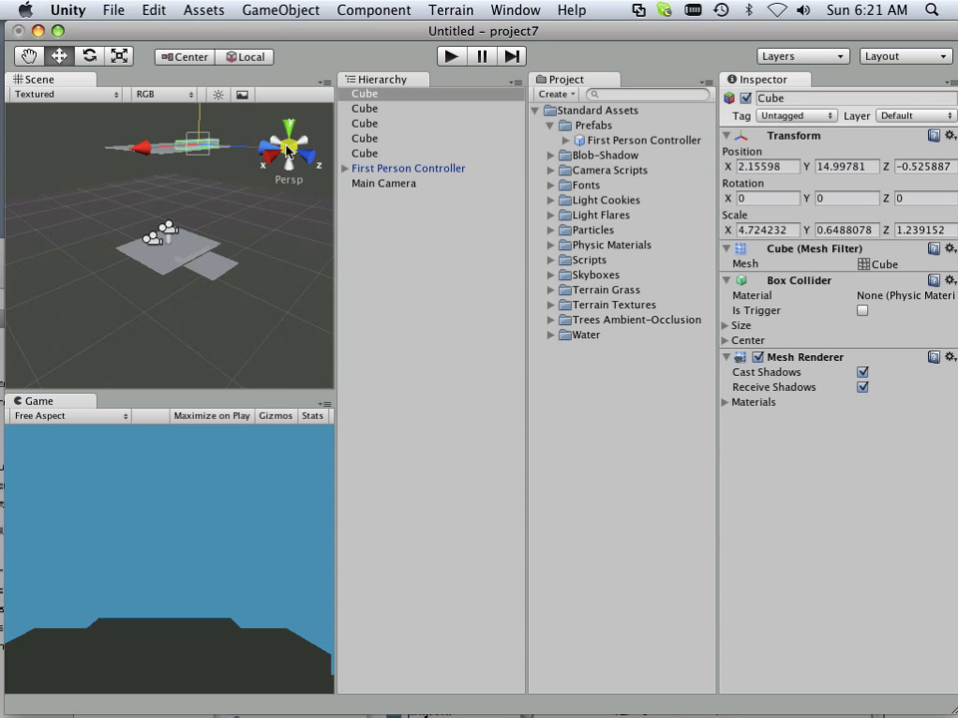
Raise the block on the upper platform slightly, to Y about 15.03, so it rests on the surface
key("f")
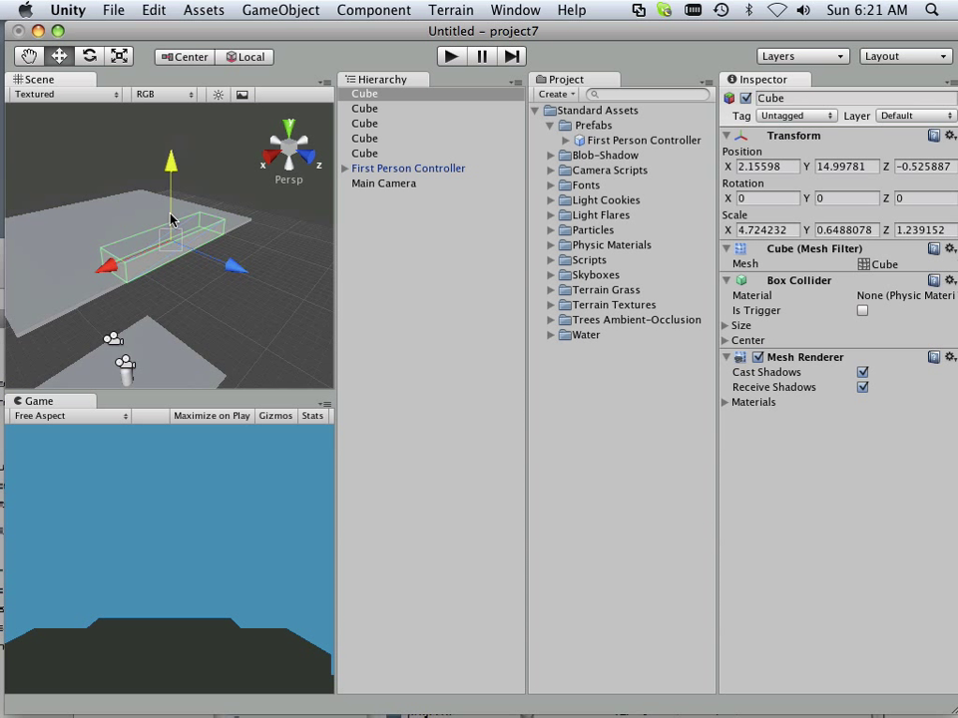
left_click(276, 145)
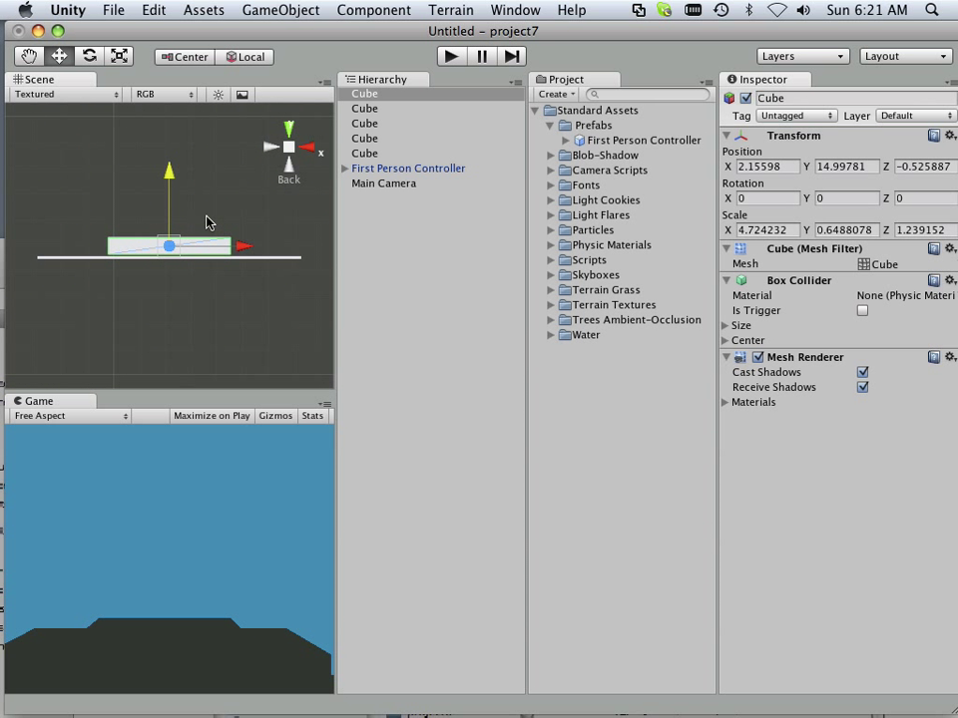
left_click_drag(175, 191, 170, 185)
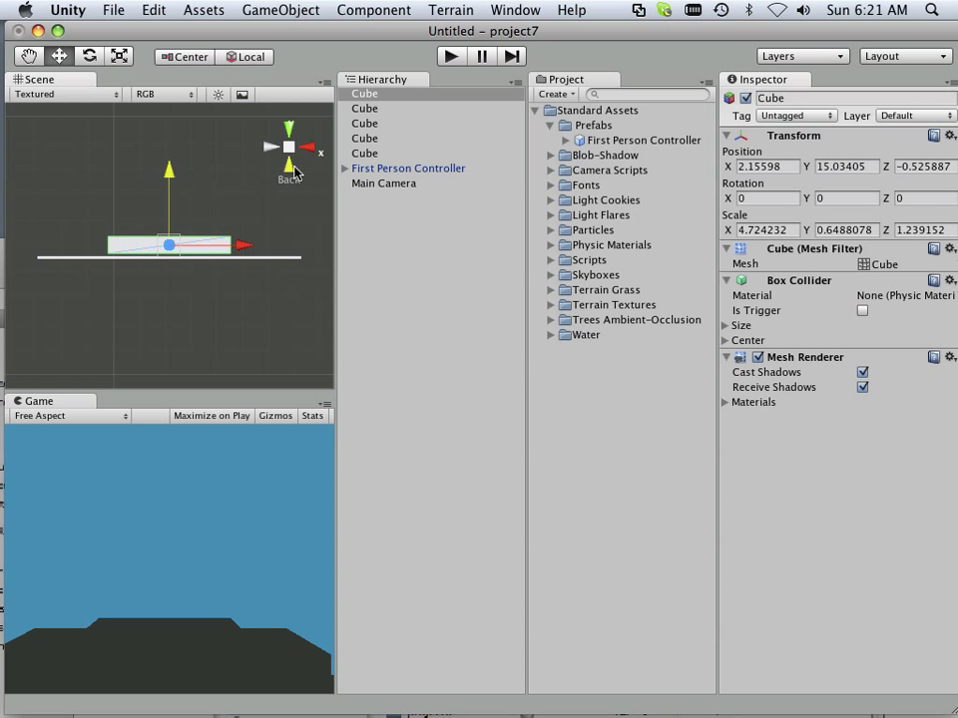
left_click(292, 150)
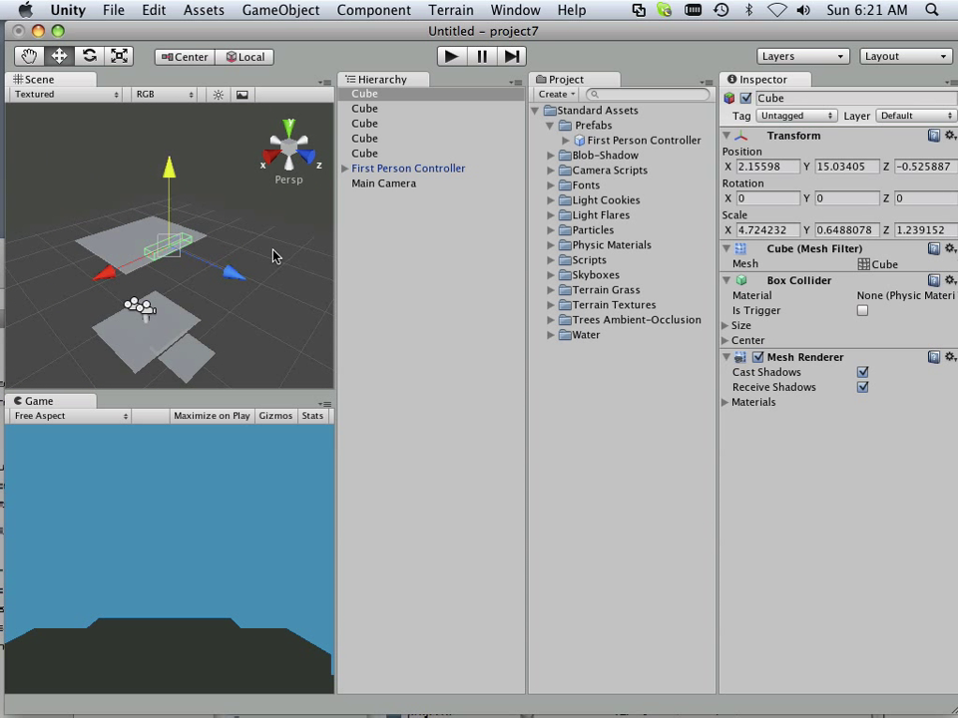
Duplicate the lower block and move the copy over the small platform, to Z about 2.34
left_click(163, 346)
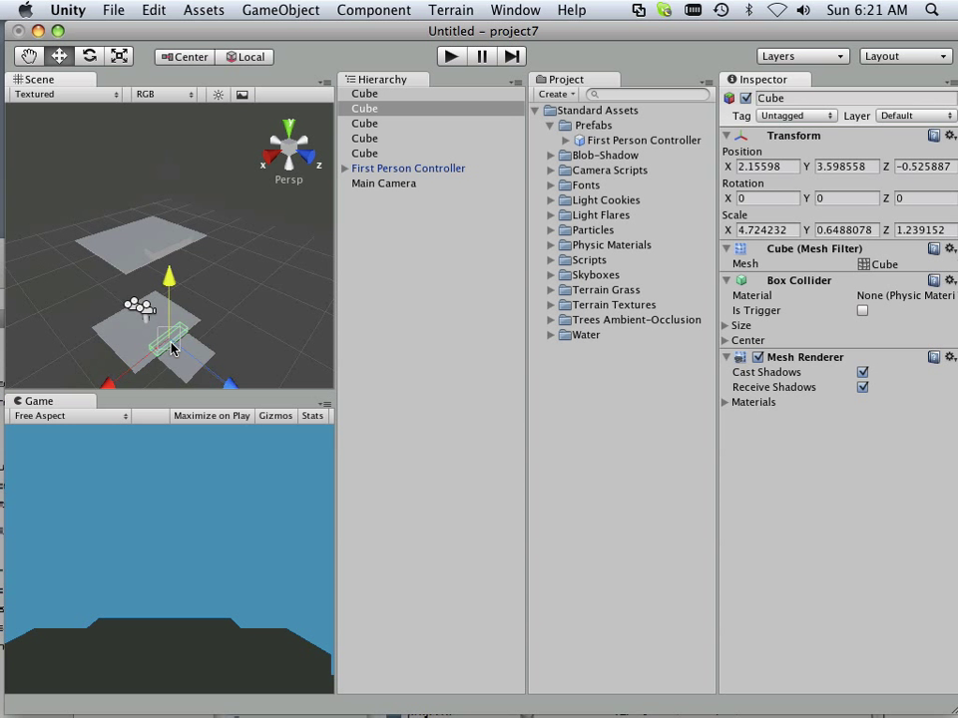
key("f")
scroll(174, 309, "down", 3)
scroll(172, 299, "up", 3)
scroll(172, 292, "down", 1)
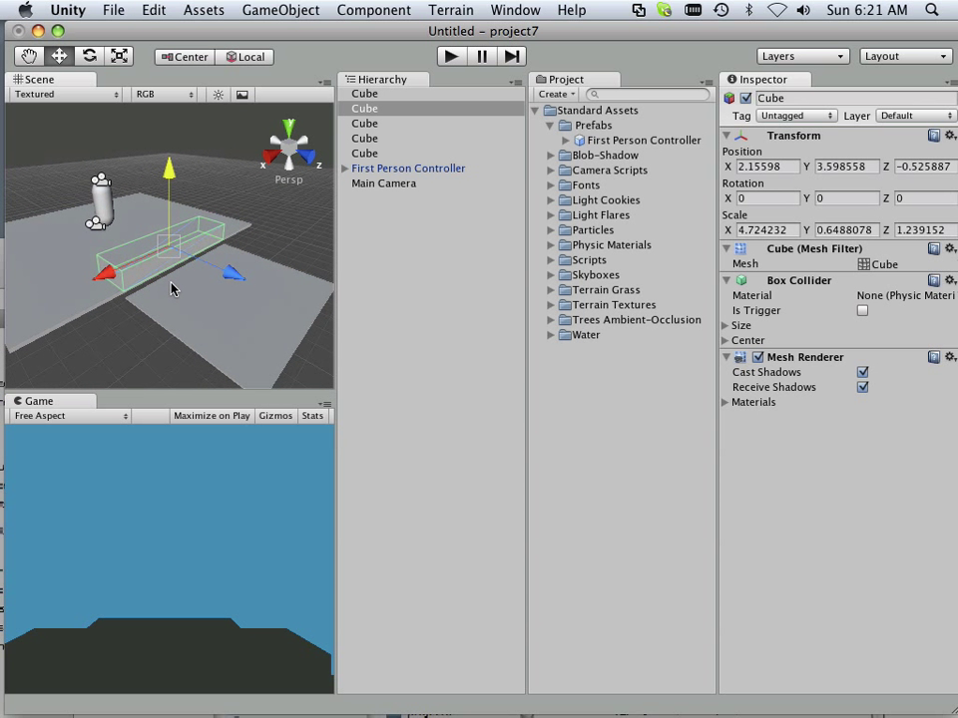
key("super+d")
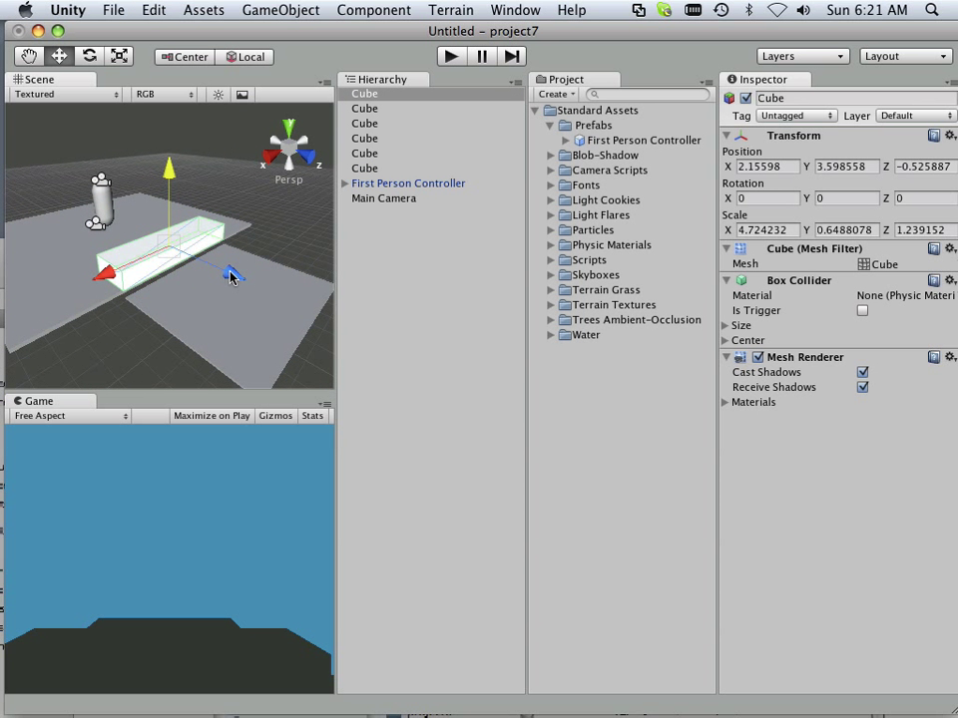
left_click_drag(230, 277, 283, 311)
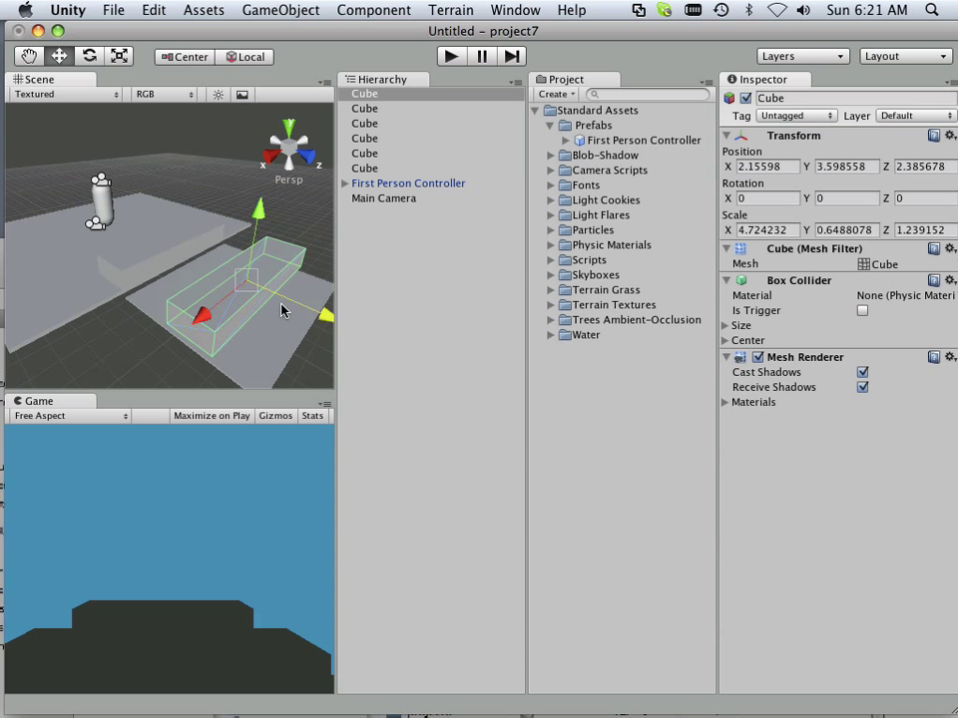
Scale the new copy to about 1.83 units along Z and shift it outward to Z about 2.90 on the small platform
left_click(119, 56)
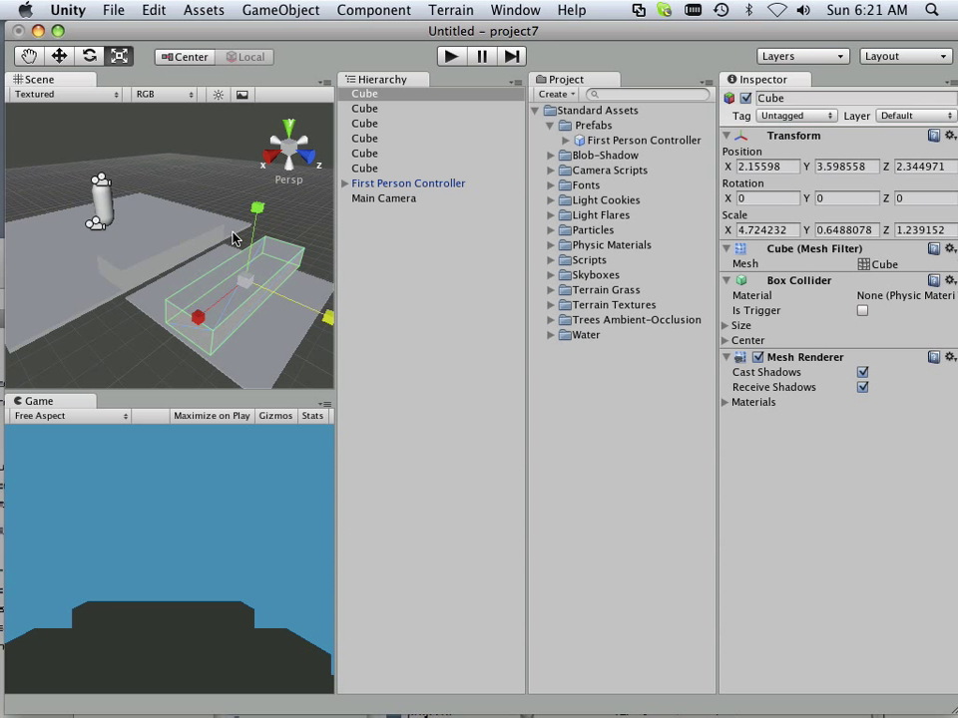
left_click_drag(316, 313, 357, 329)
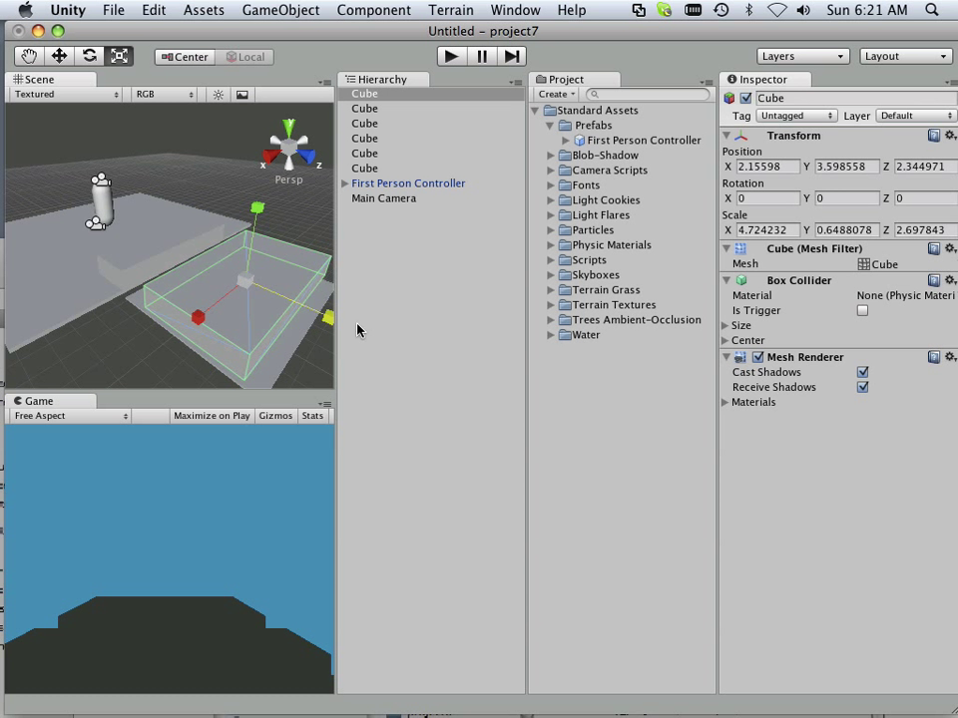
left_click(288, 208)
scroll(282, 210, "down", 3)
scroll(278, 212, "up", 2)
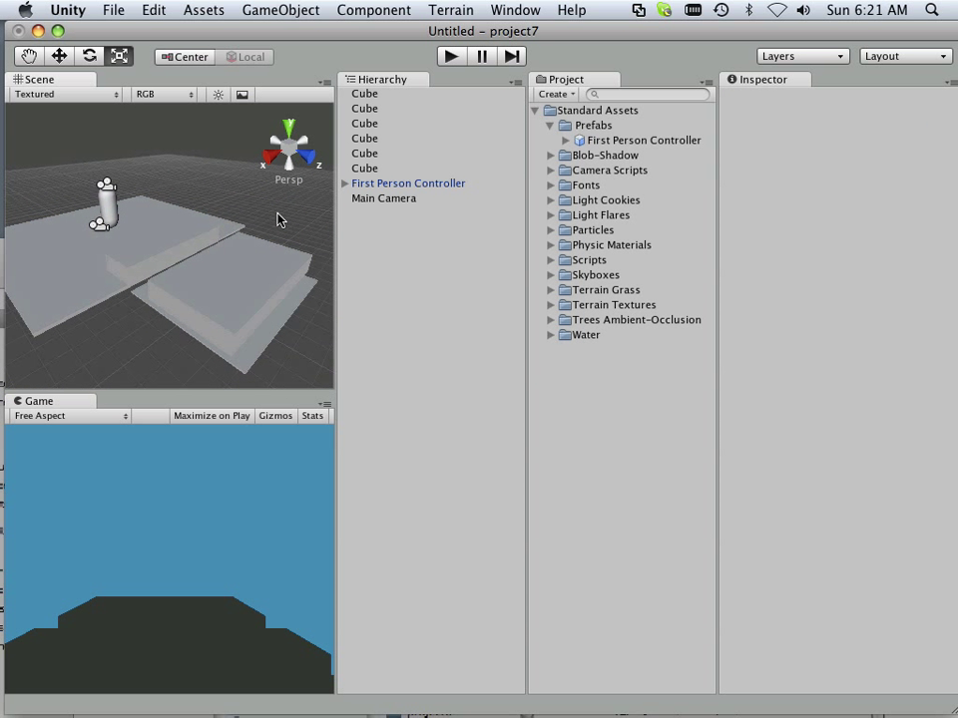
scroll(277, 213, "down", 1)
left_click(249, 279)
left_click_drag(316, 313, 279, 297)
left_click(59, 55)
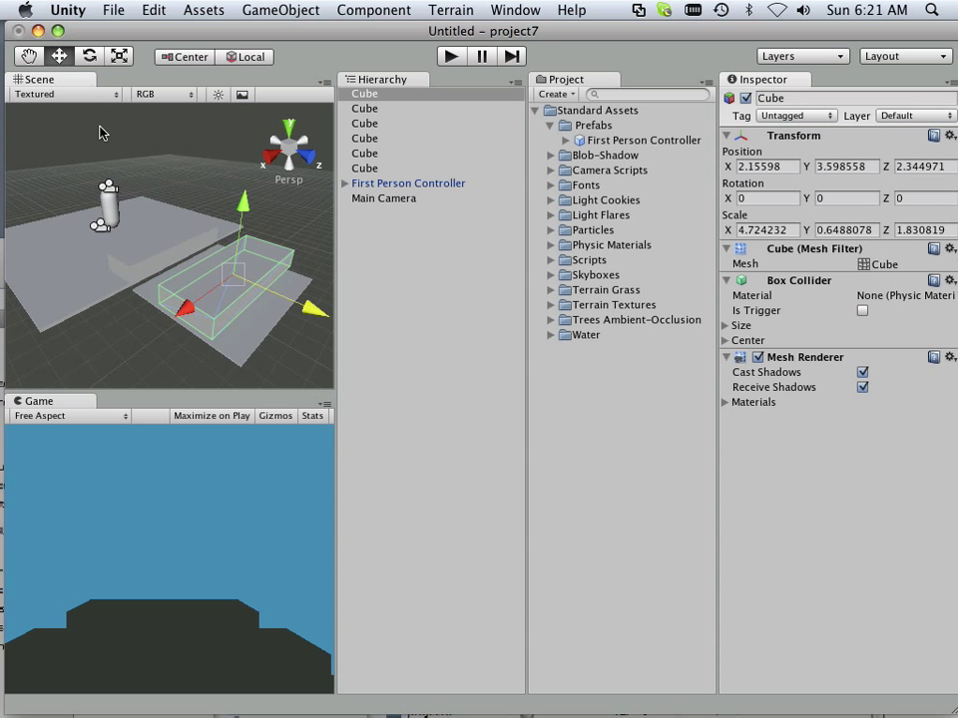
mouse_move(284, 302)
left_mouse_down()
mouse_move(296, 316)
mouse_move(269, 312)
left_mouse_up()
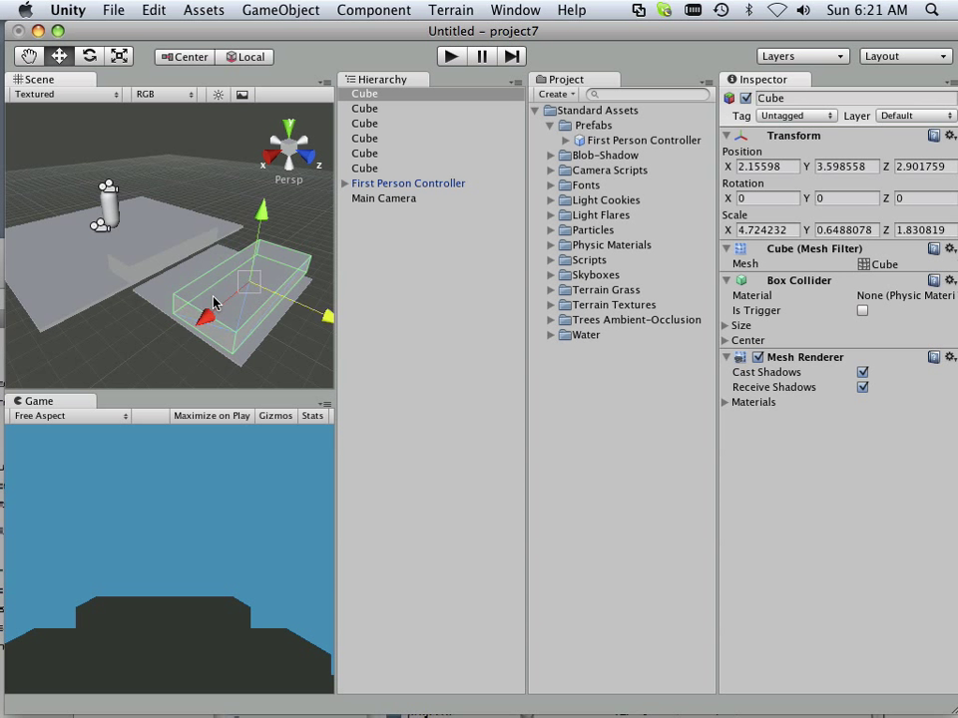
Add a directional light and move it beyond the platforms, to about X -4.54, Y 9.21, Z 6.97
scroll(213, 303, "down", 10)
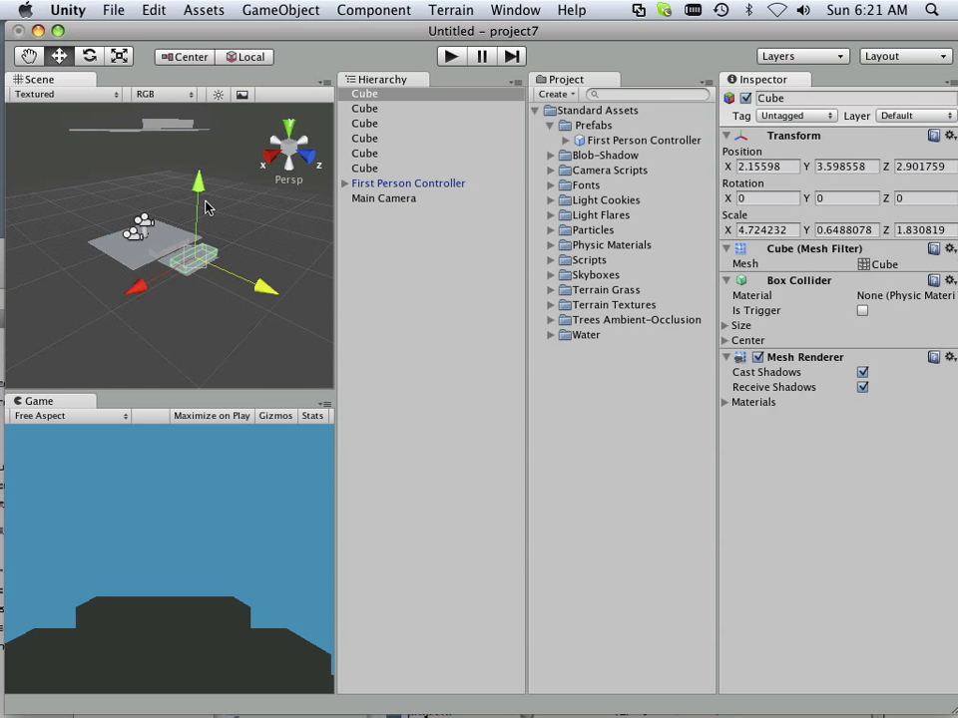
left_click(268, 10)
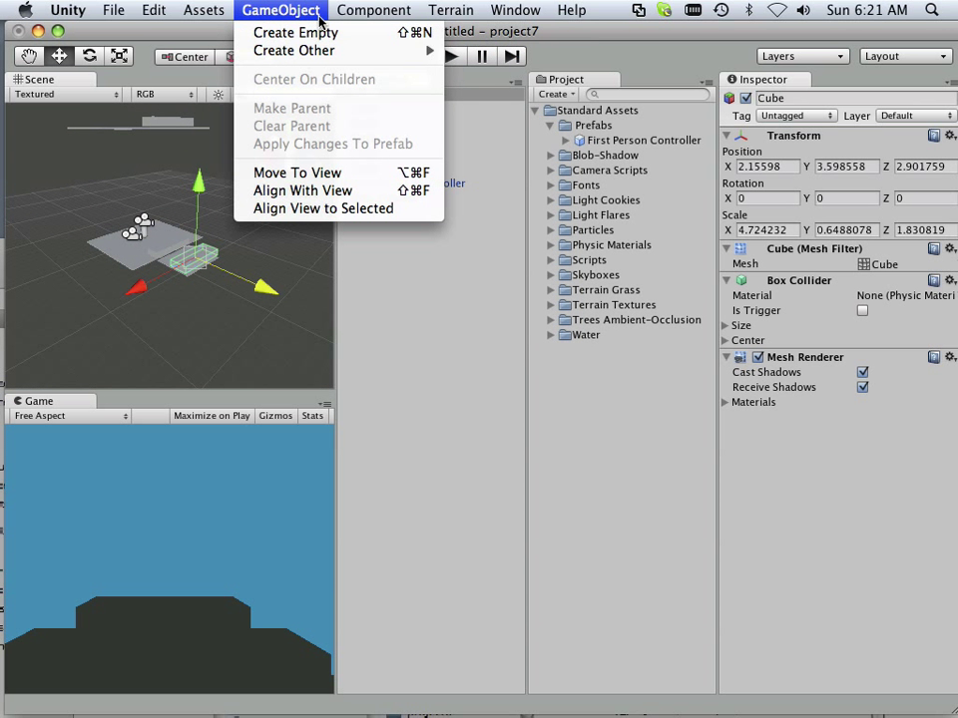
mouse_move(319, 55)
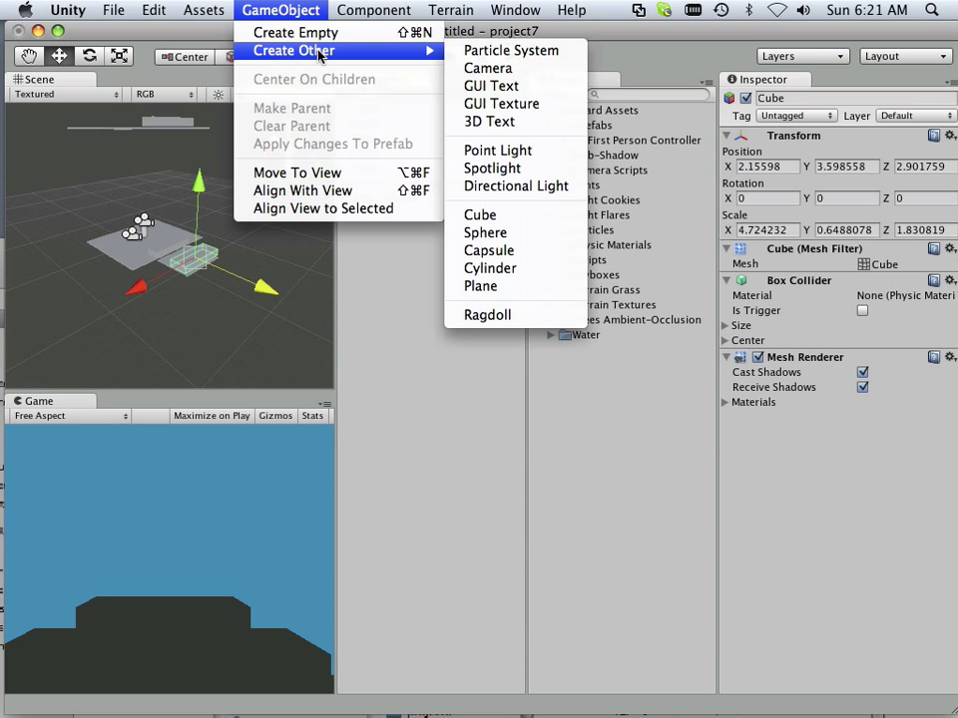
left_click(491, 190)
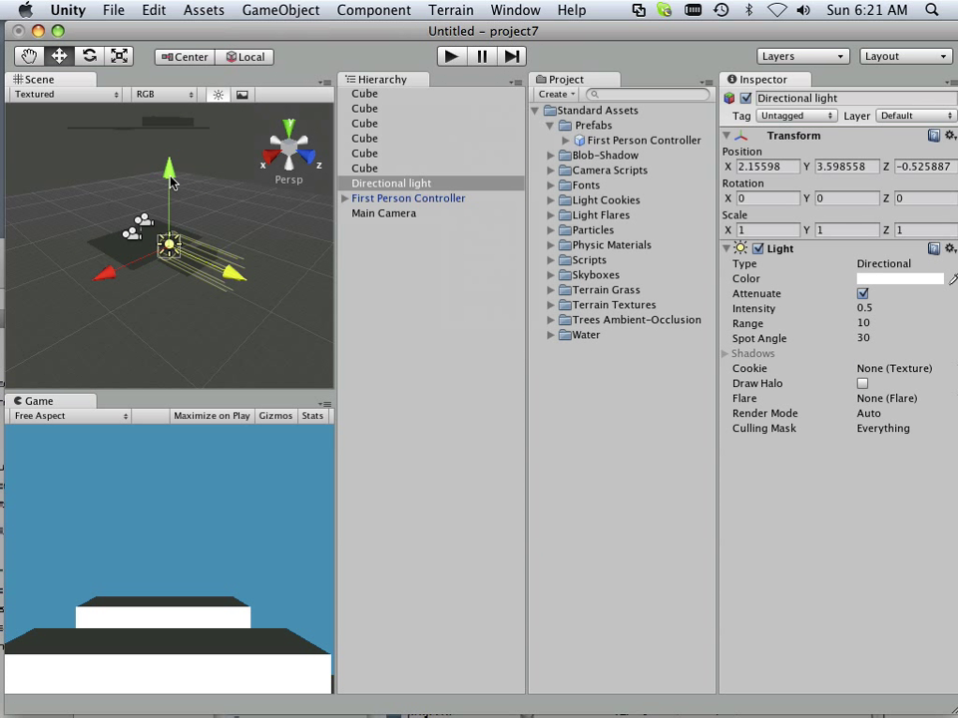
left_click_drag(171, 182, 160, 118)
left_click_drag(241, 215, 295, 239)
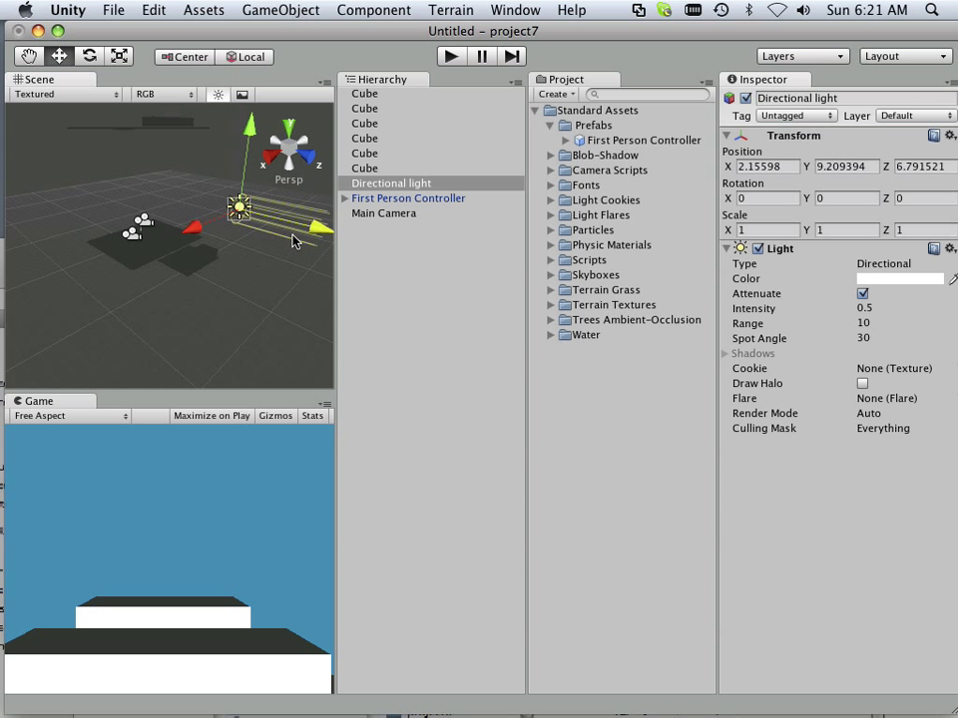
left_click_drag(198, 244, 224, 190)
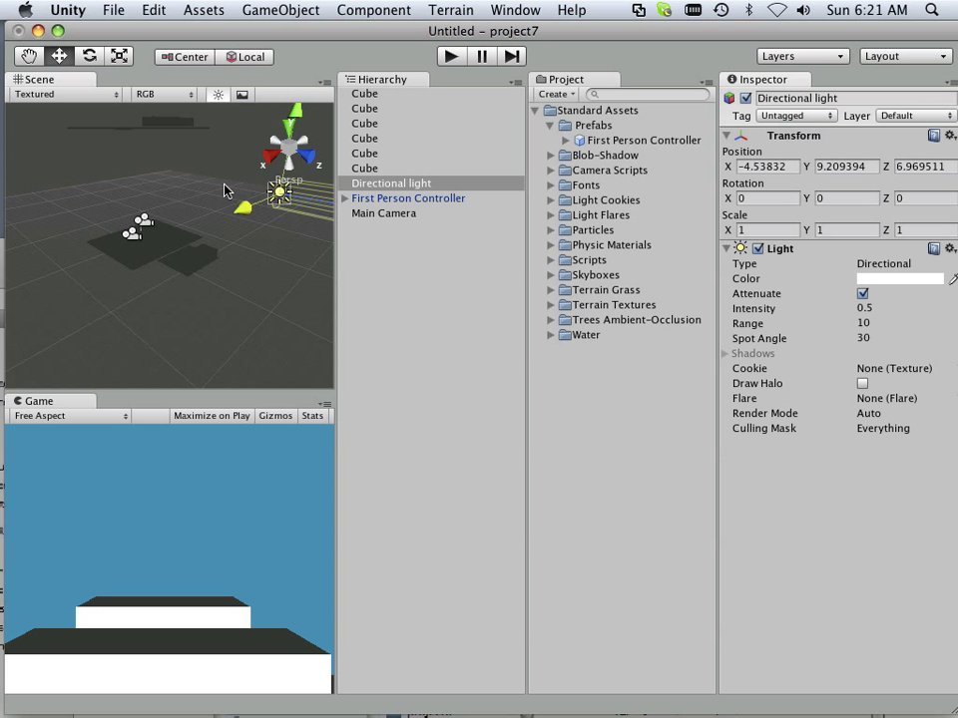
Rotate the directional light to about X 16.7, Y 180, Z 180 so it shines back toward the platforms
left_click(94, 55)
scroll(303, 131, "down", 2)
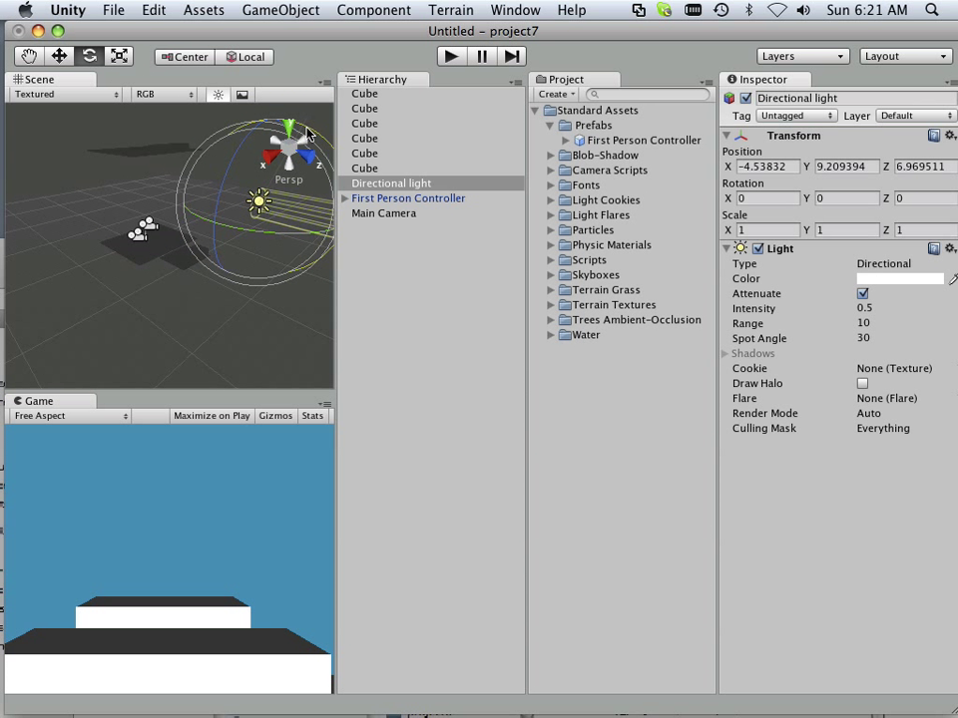
left_click_drag(307, 133, 44, 204)
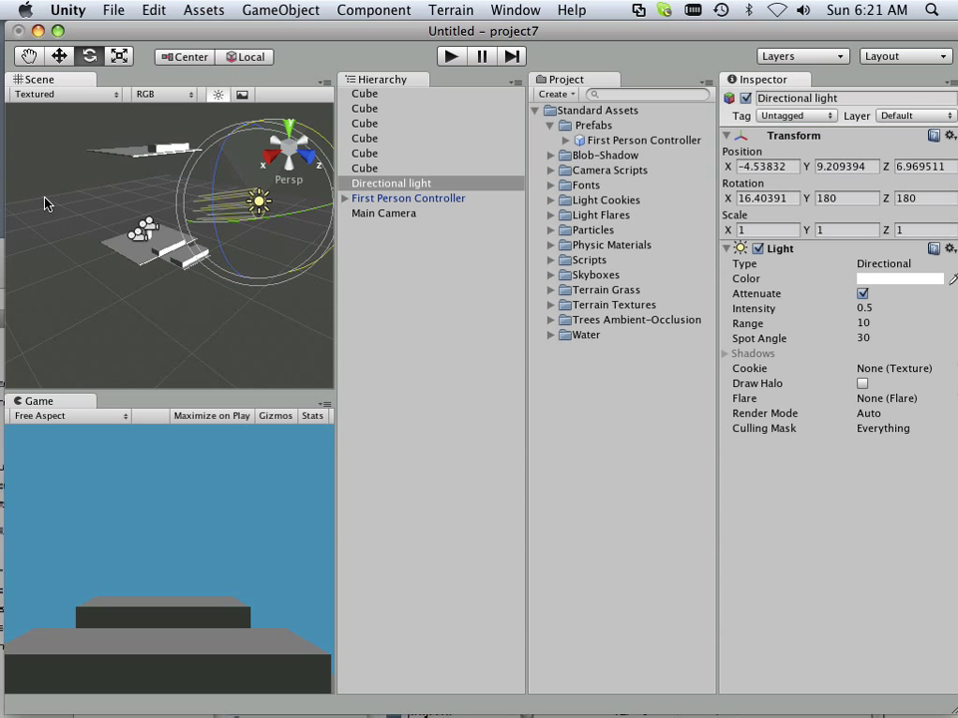
Play-test the scene by walking and jumping the controller around the blocks, and stop play mode
left_click(452, 57)
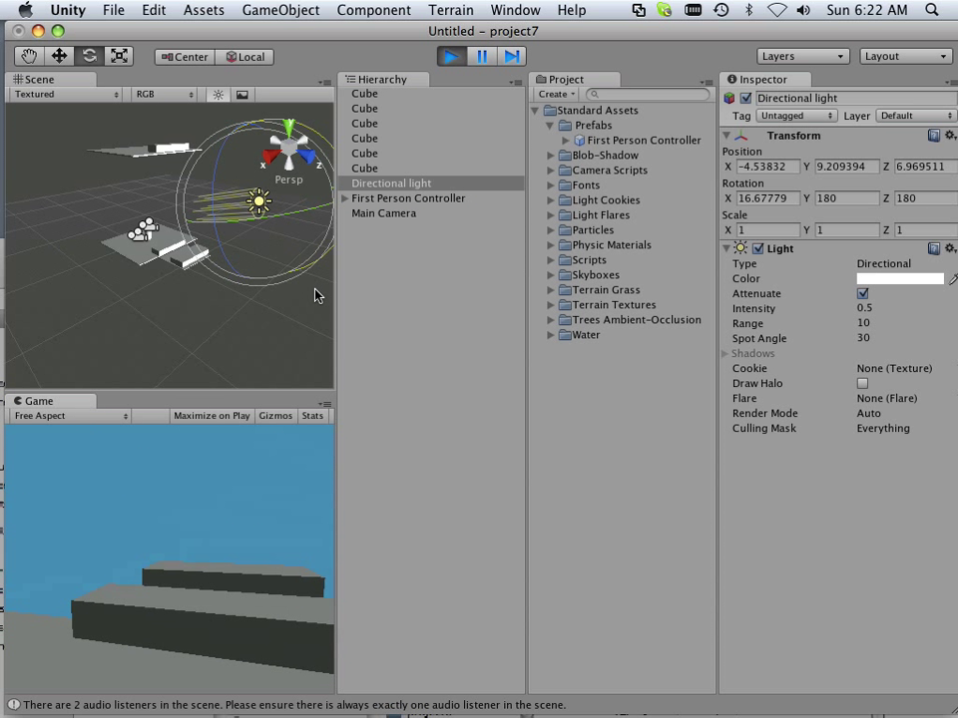
key("w")
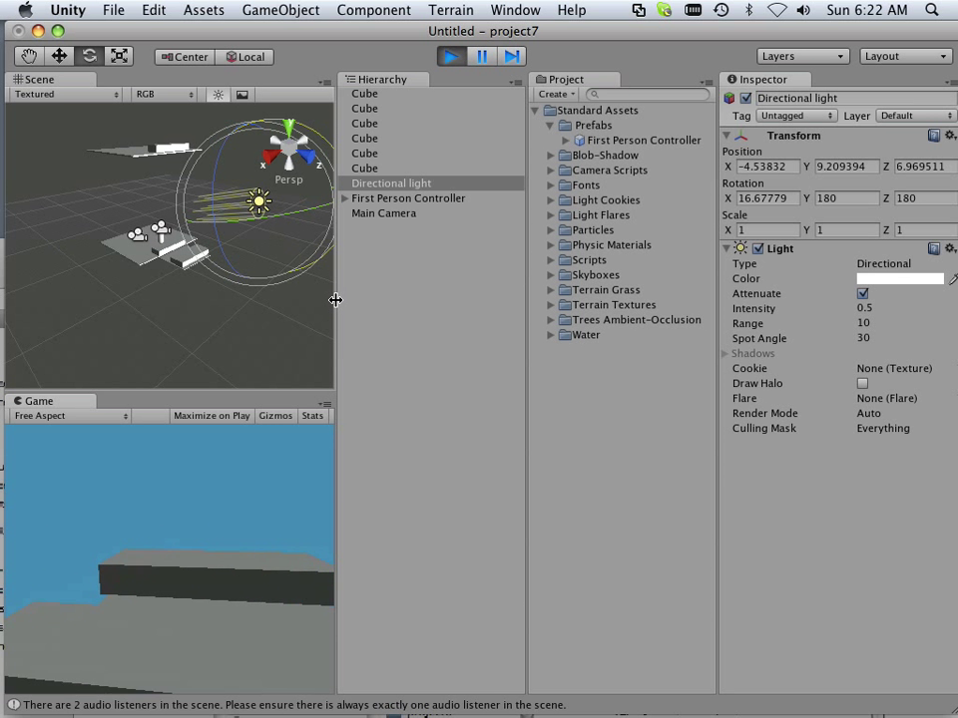
key("w")
key("space")
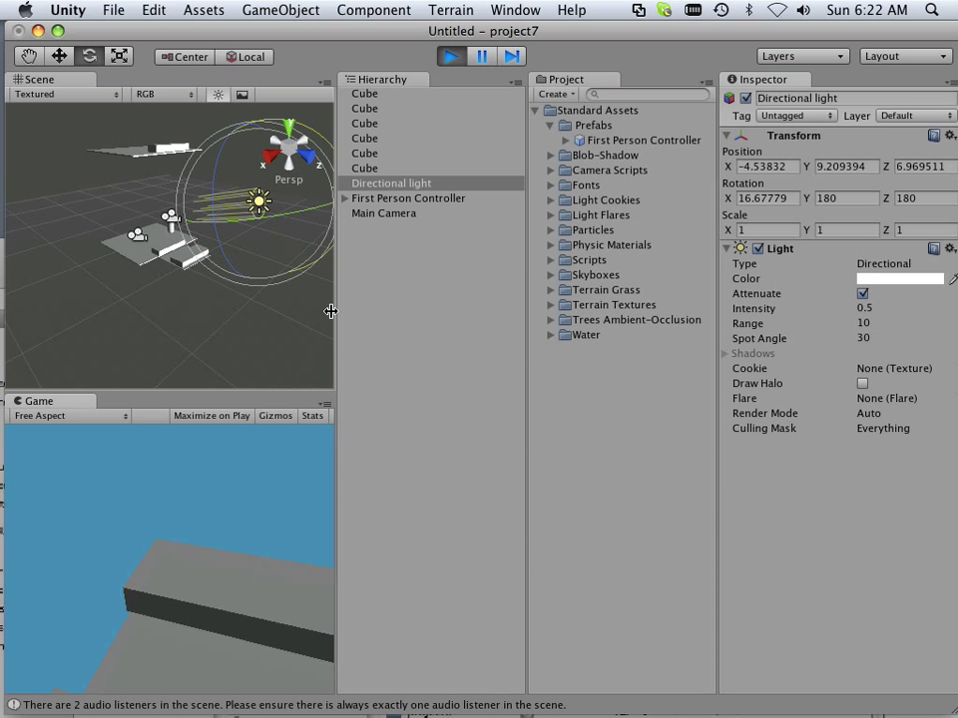
key("s")
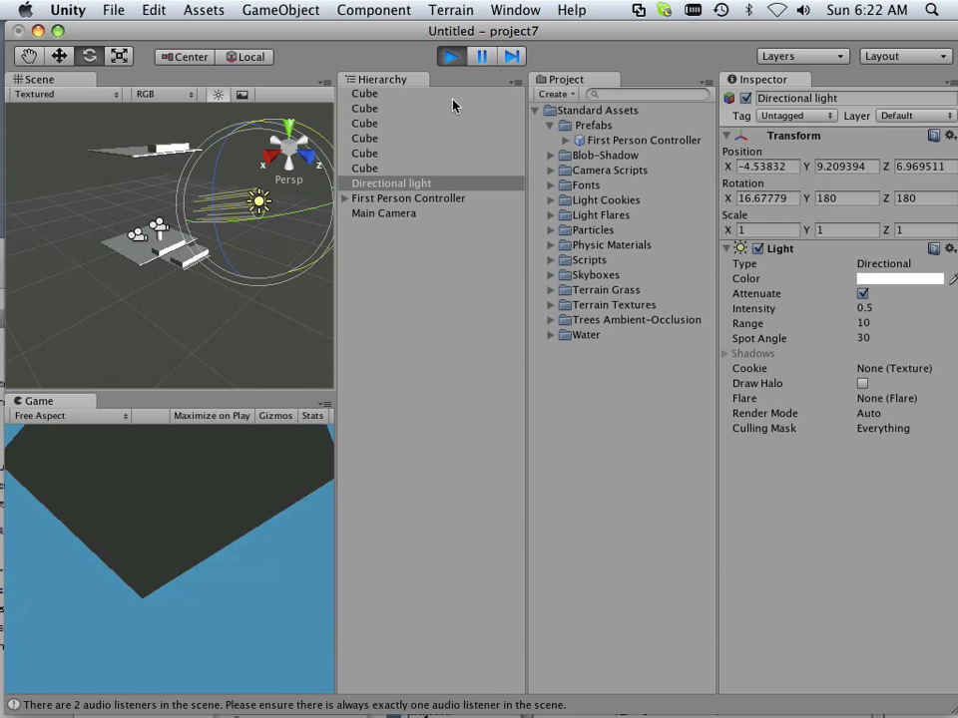
left_click(451, 58)
Undo the last rotation adjustment of the directional light
scroll(235, 186, "up", 3)
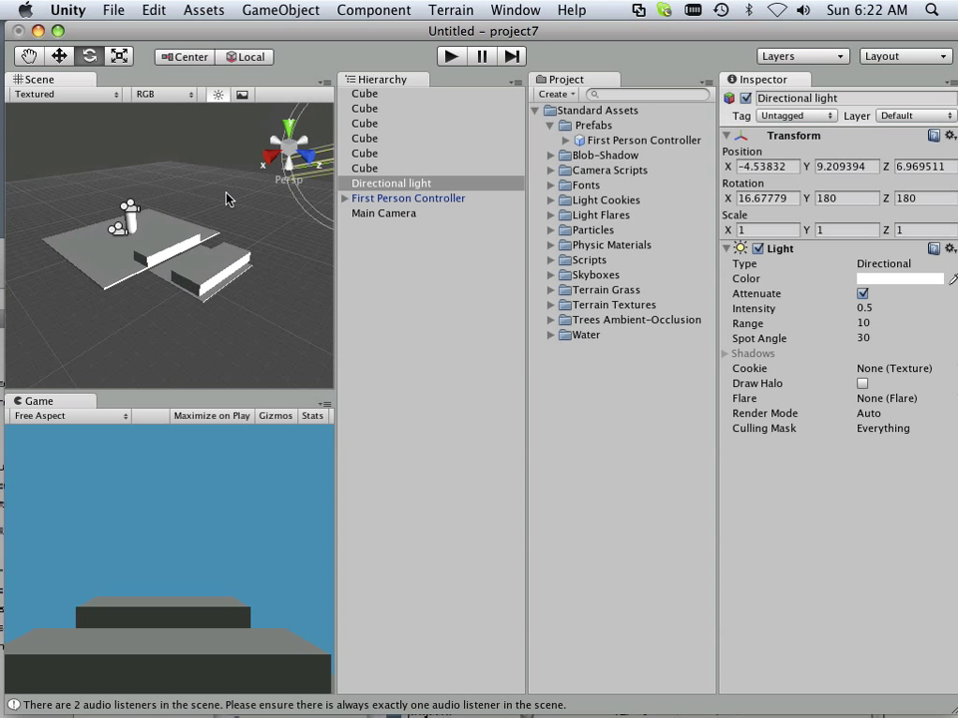
key("super+z")
left_click_drag(227, 211, 230, 297, "alt")
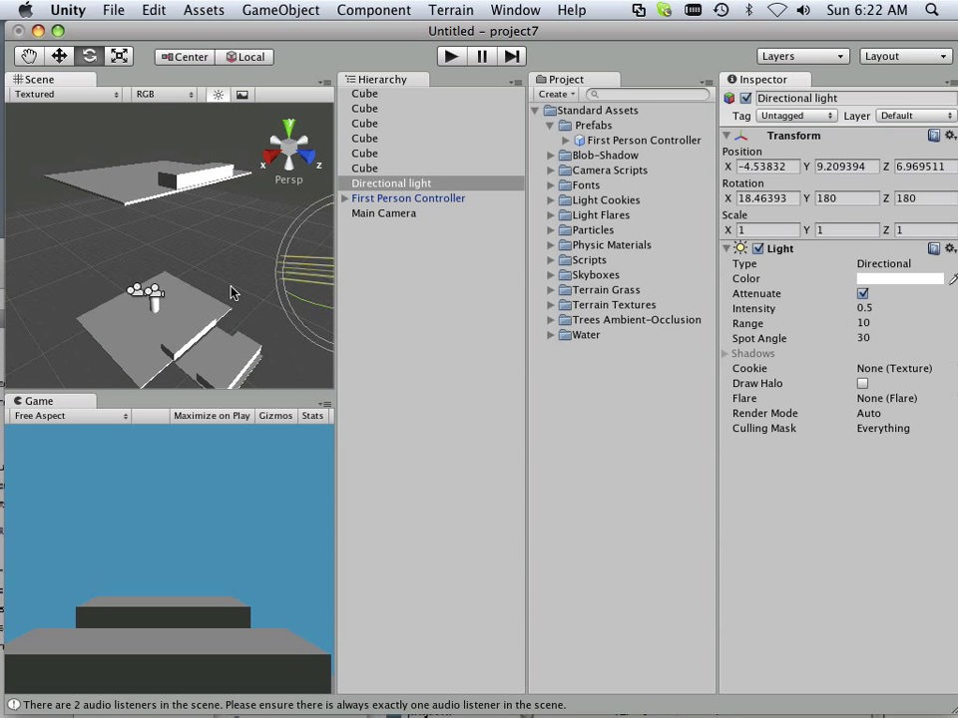
Rename the large upper platform as upperFloor
scroll(230, 290, "down", 1)
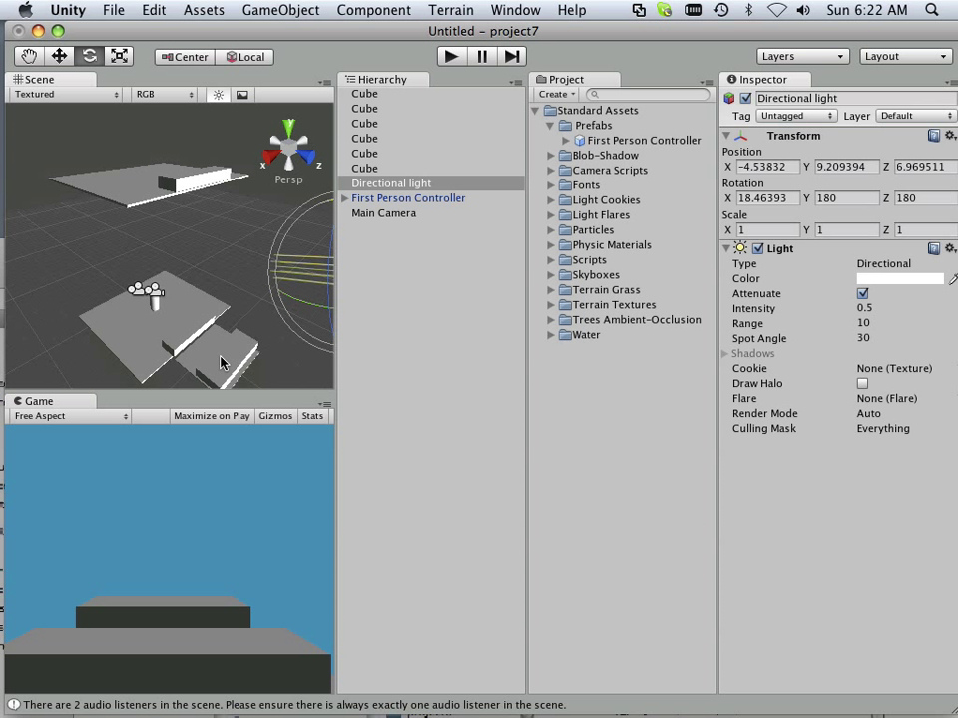
left_click(133, 199)
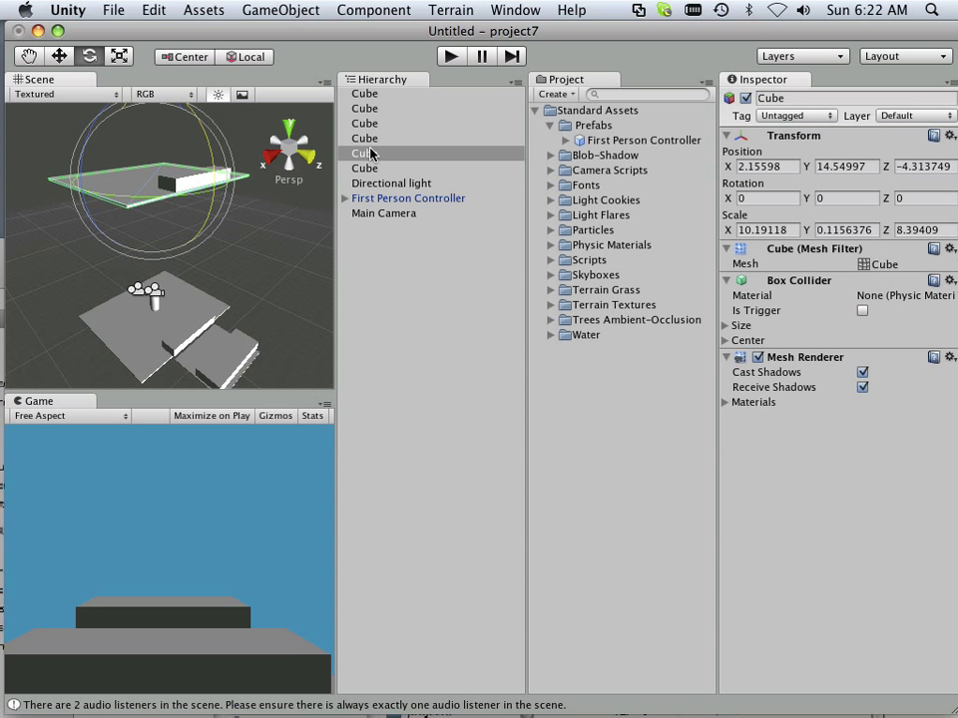
left_click(368, 154)
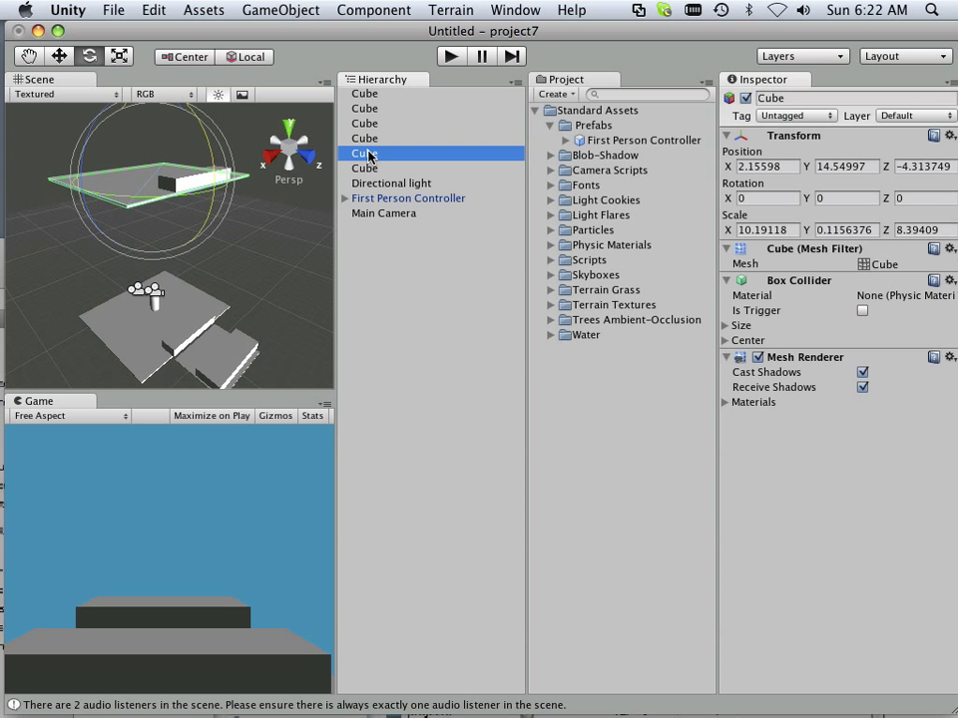
left_click(368, 154)
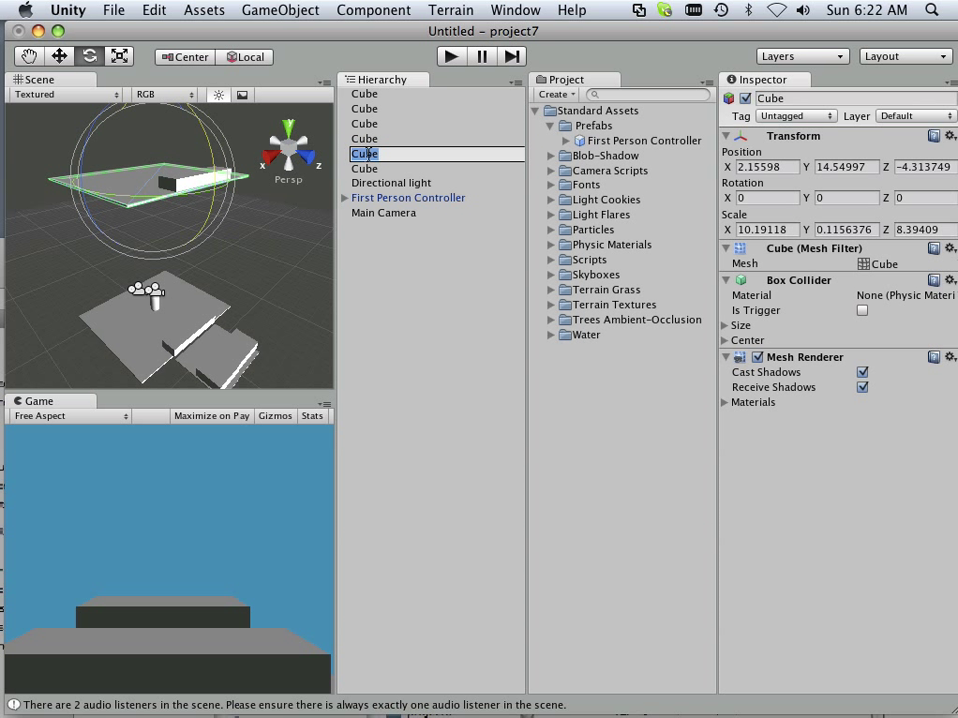
type("up")
type("loor")
key("BackSpace")
key("BackSpace")
key("BackSpace")
key("BackSpace")
key("BackSpace")
type("Floor")
key("Return")
Rename the large lower platform as groundFloor
left_click(162, 290)
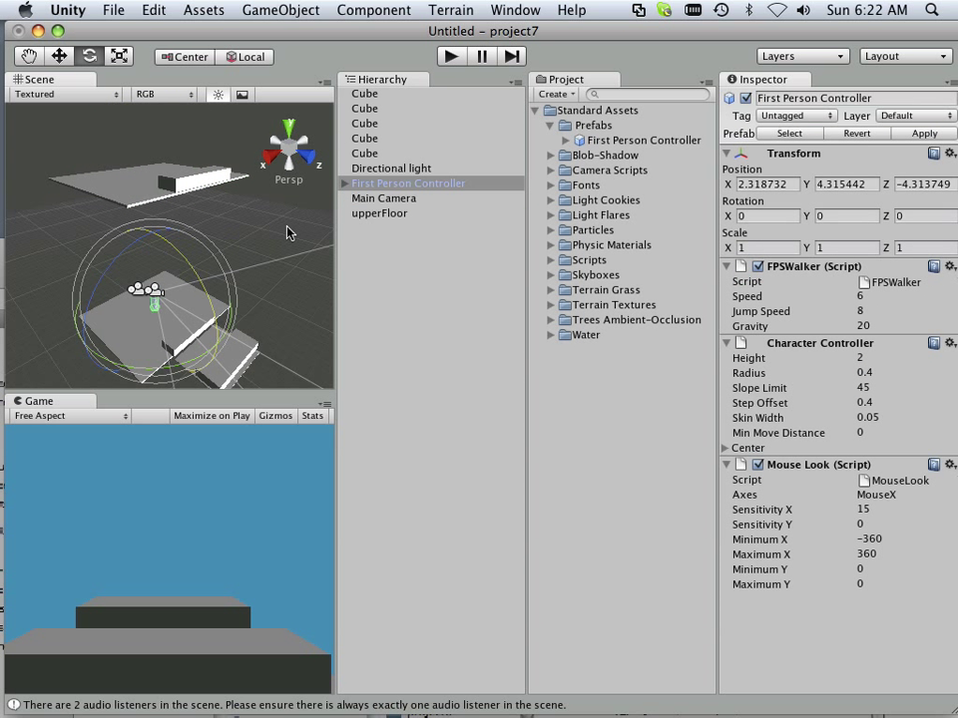
left_click(39, 338)
left_click(85, 329)
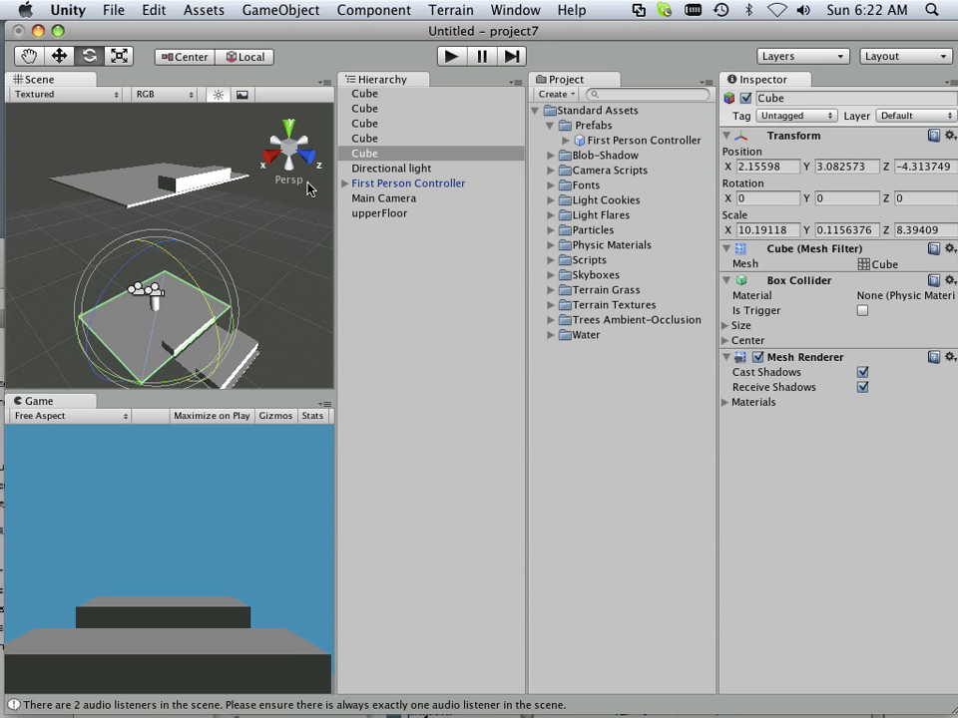
left_click(374, 154)
left_click(373, 156)
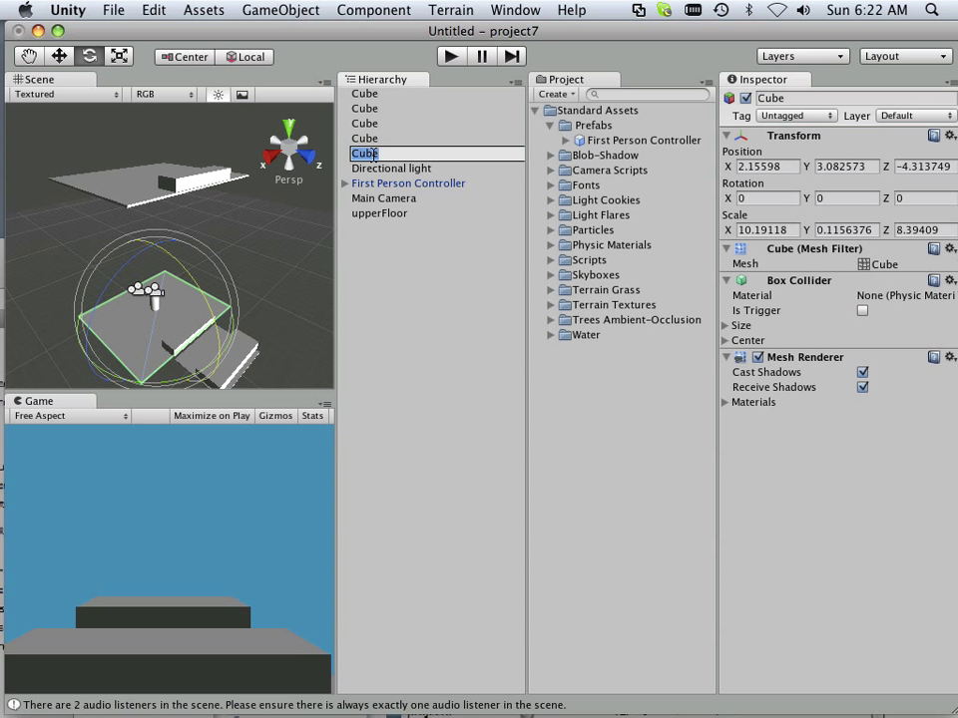
type("groundFloor")
key("Return")
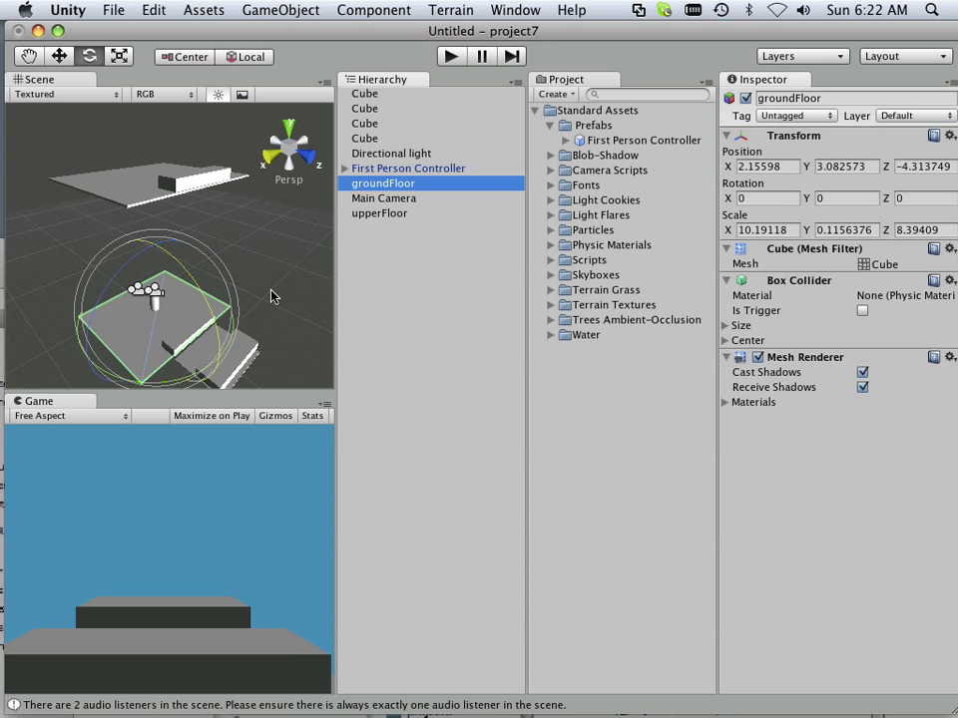
Rename the block at the edge of groundFloor, beside the smaller platform, as Trigger1
left_click(275, 295)
left_click(228, 319)
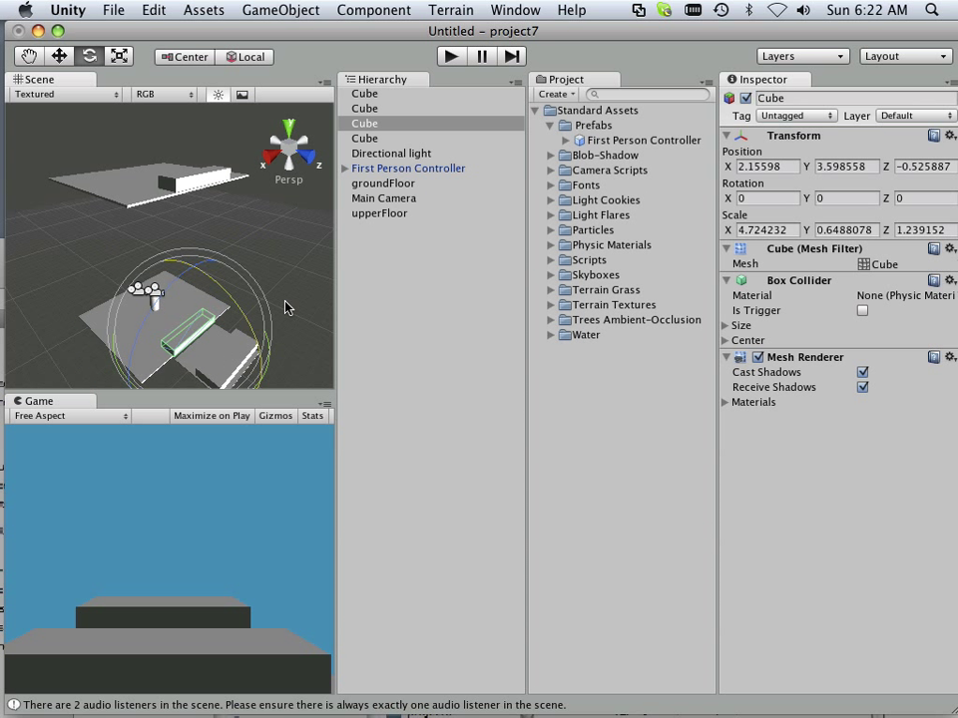
left_click(379, 128)
left_click(380, 129)
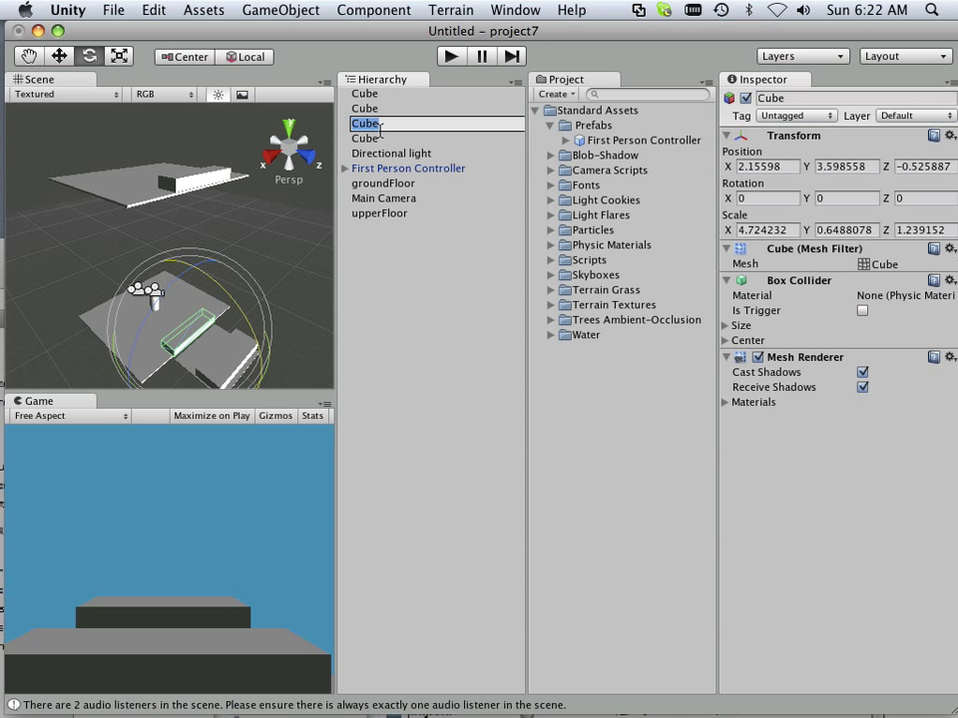
type("Trigger1")
key("Return")
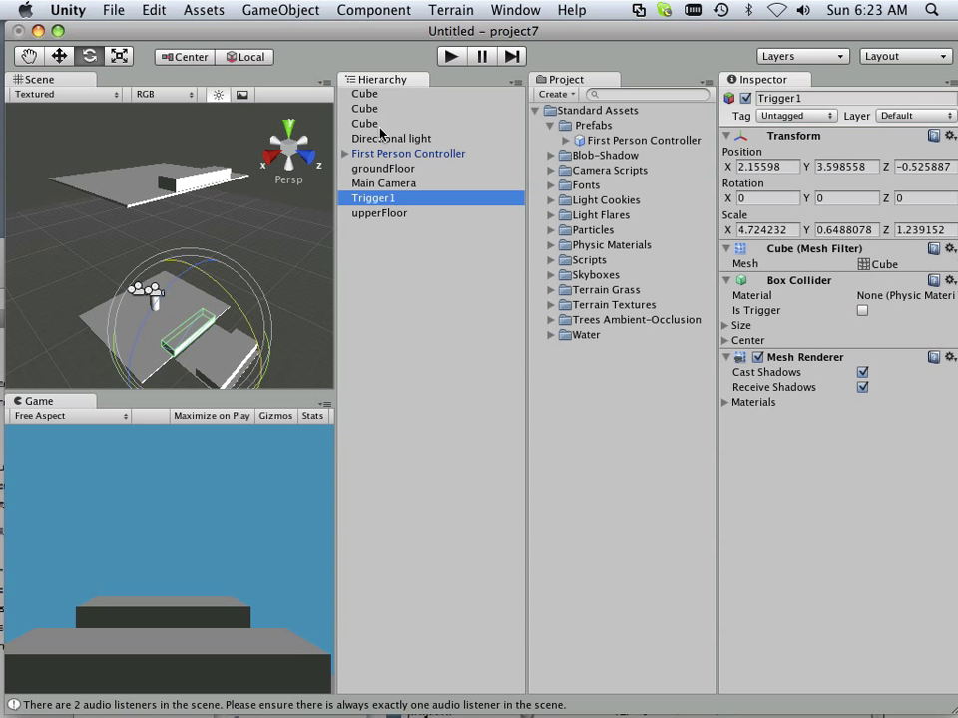
Try to rename the block on upperFloor as Trigger2
left_click(361, 109)
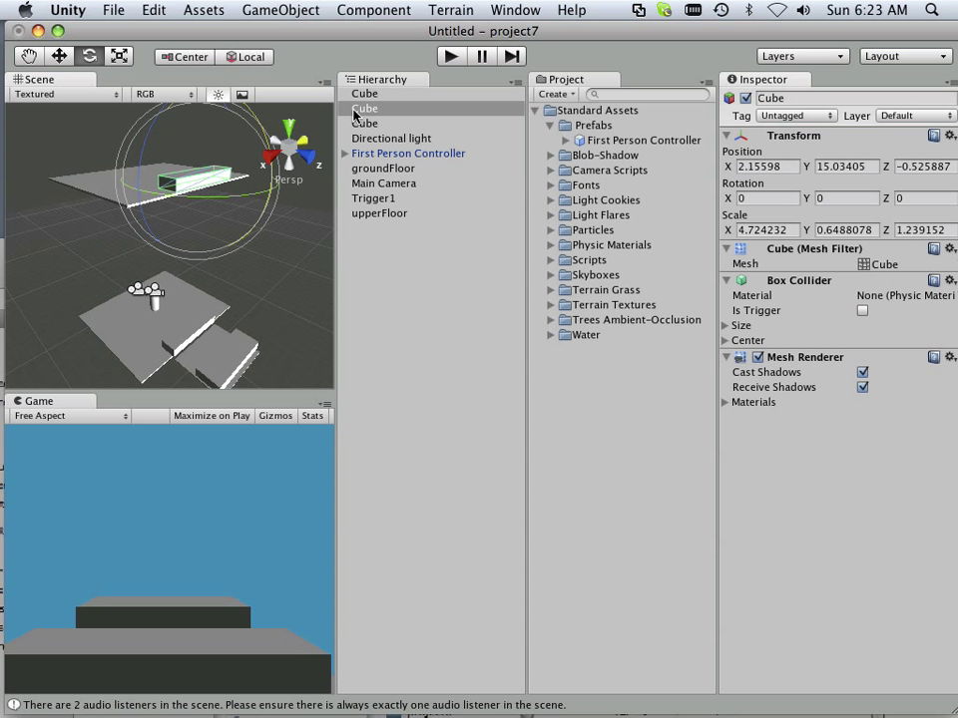
left_click(360, 110)
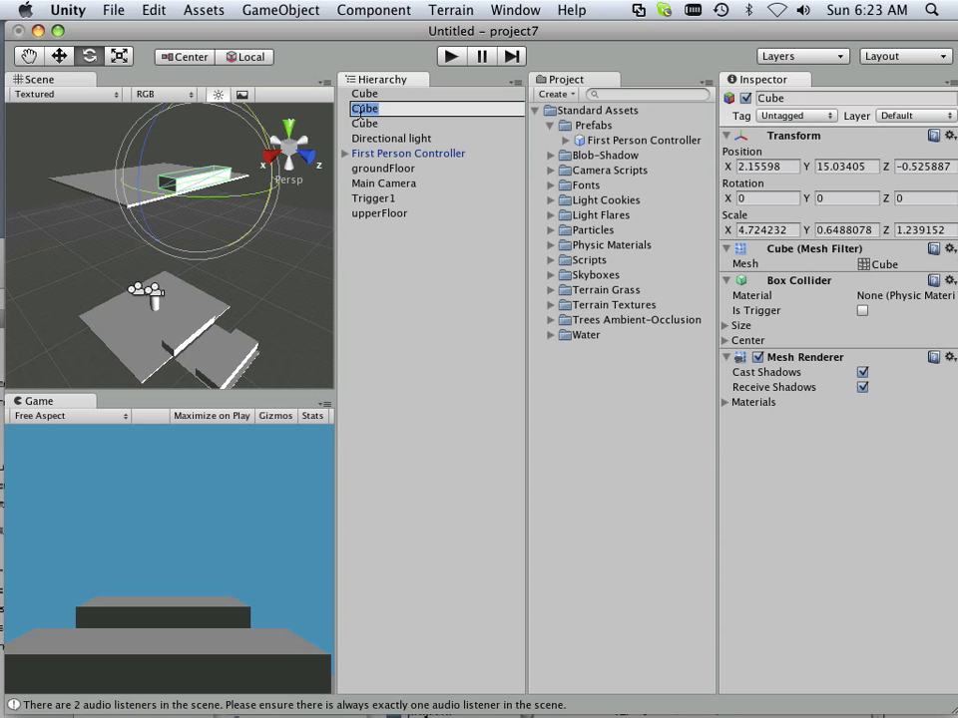
type("Trigger2")
left_click(394, 212)
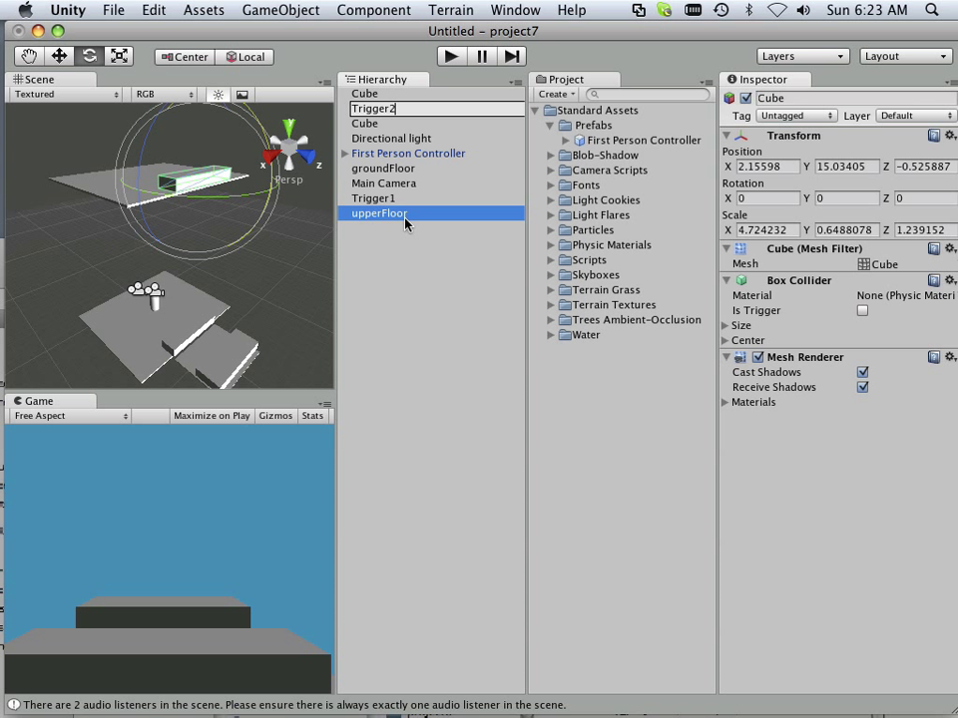
Rename the smaller flat platform next to groundFloor as elevator
left_click(230, 349)
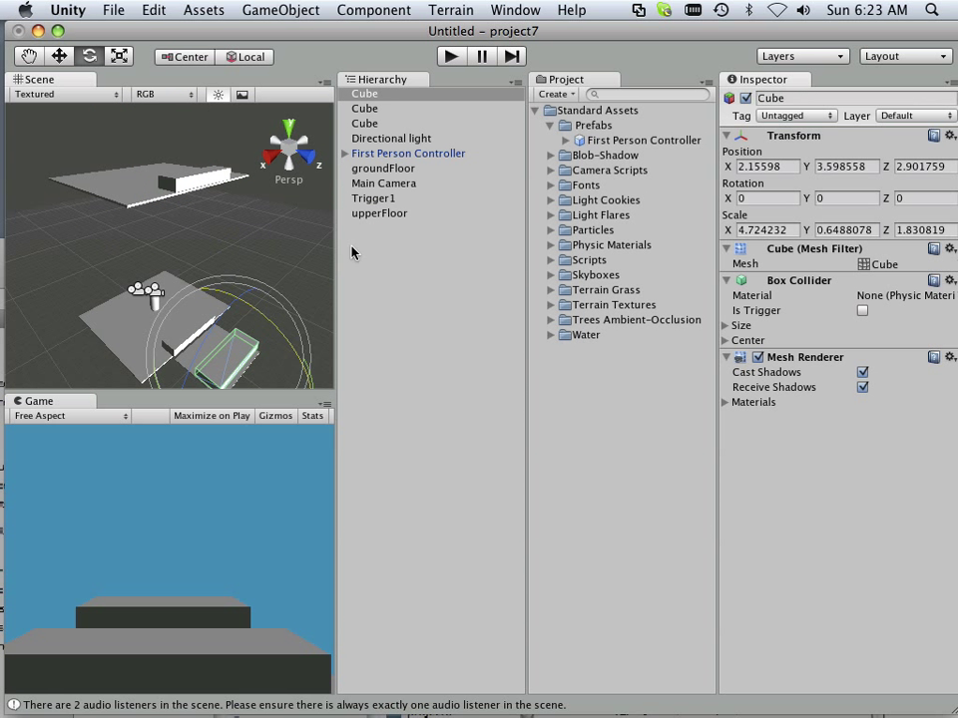
left_click(269, 275)
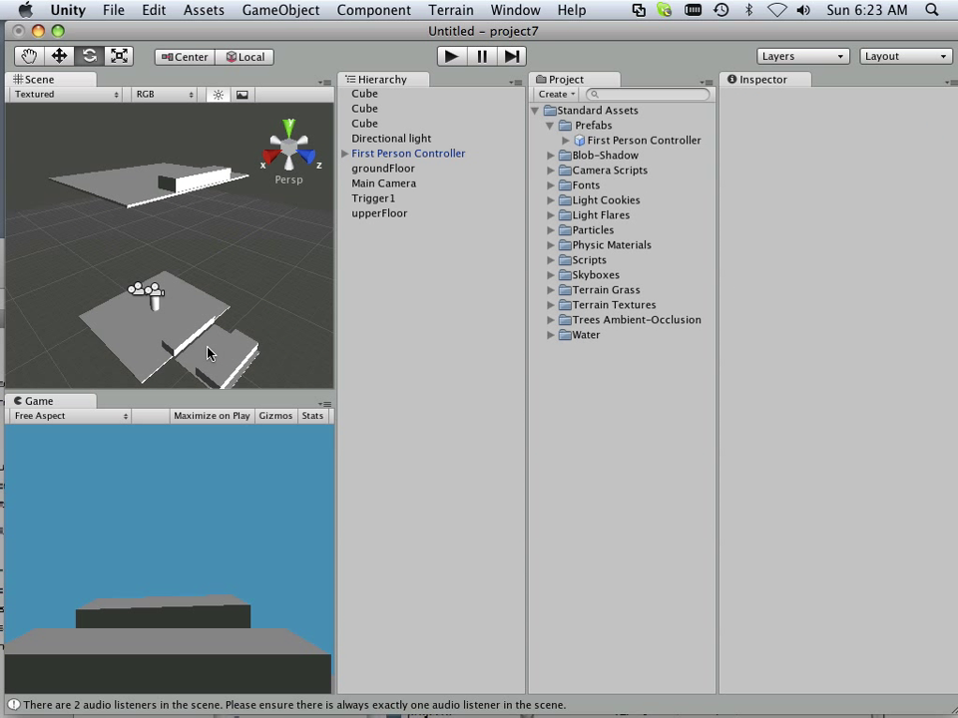
left_click(209, 352)
left_click(382, 123)
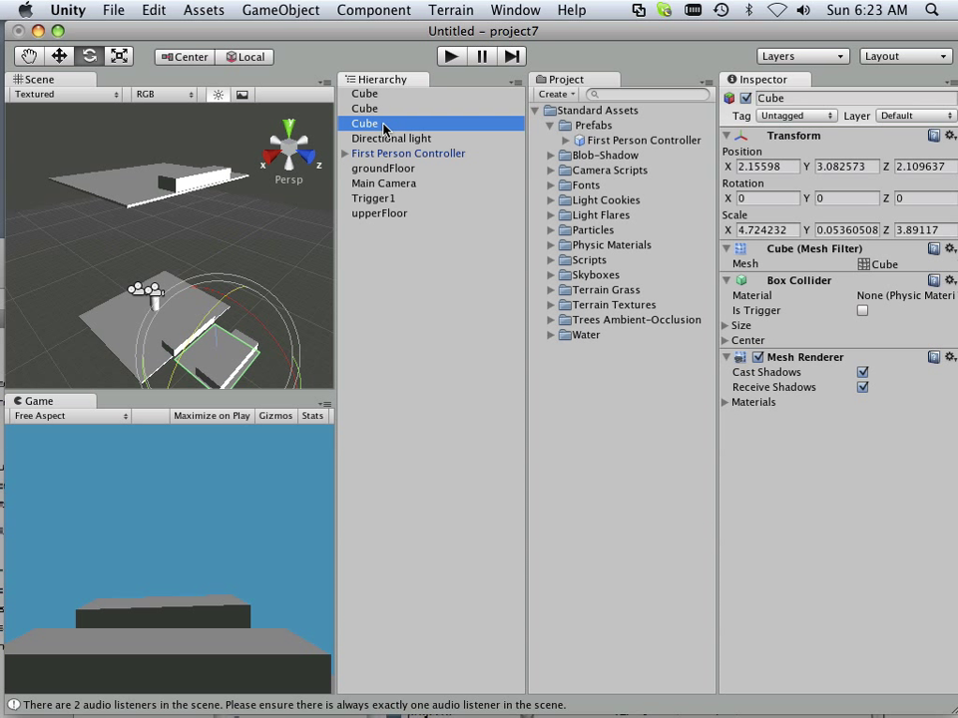
left_click(383, 124)
type("ele")
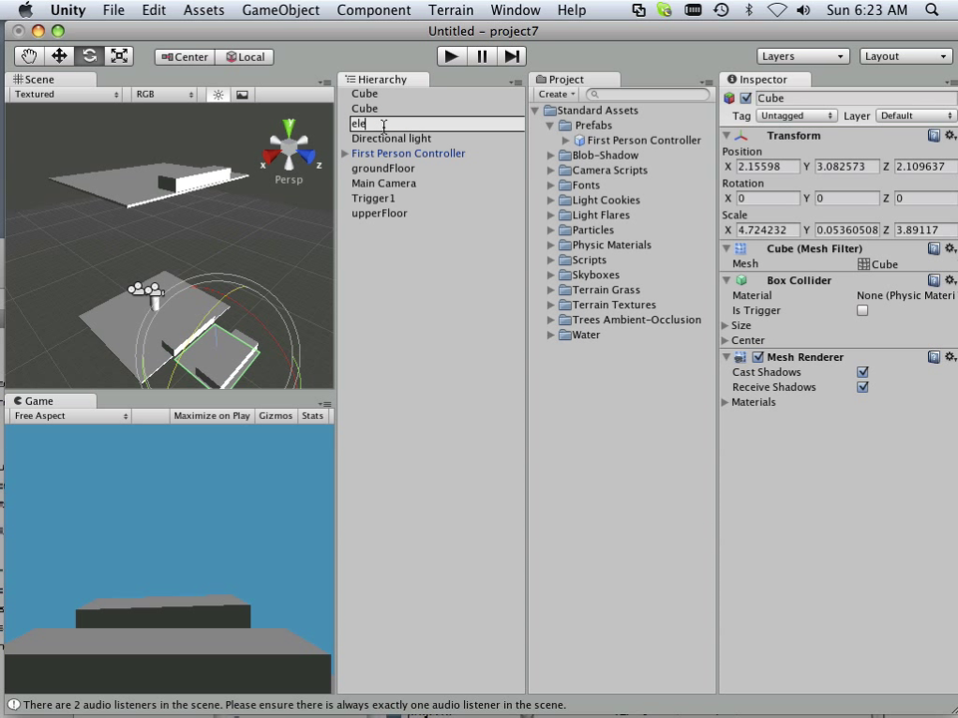
type("vator")
key("Return")
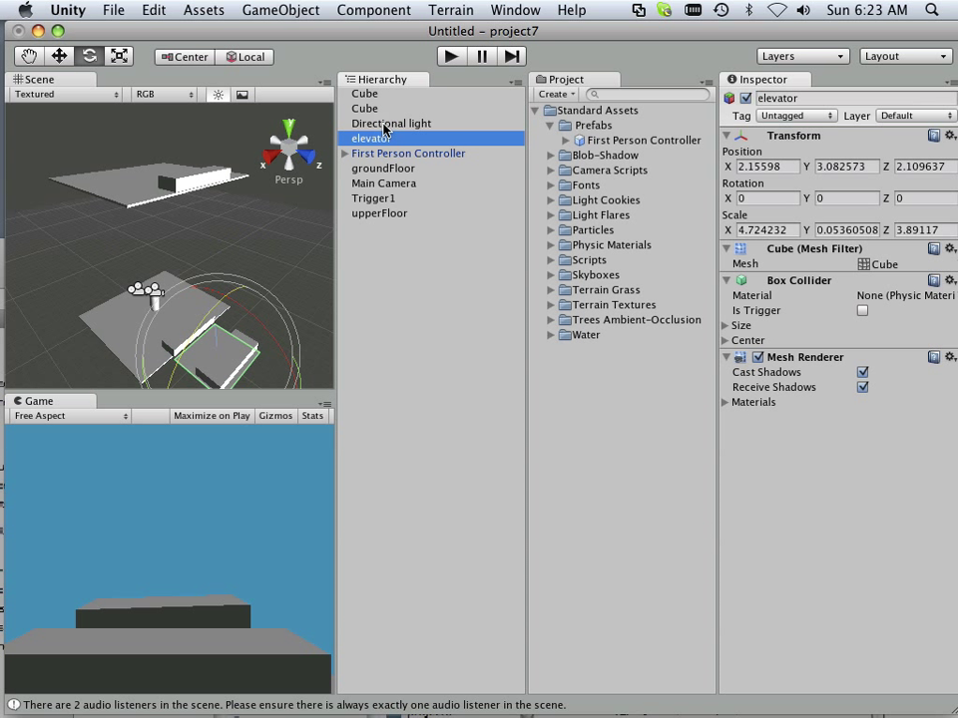
Rename the block standing on the elevator platform as elevatorTrigger
left_click(268, 231)
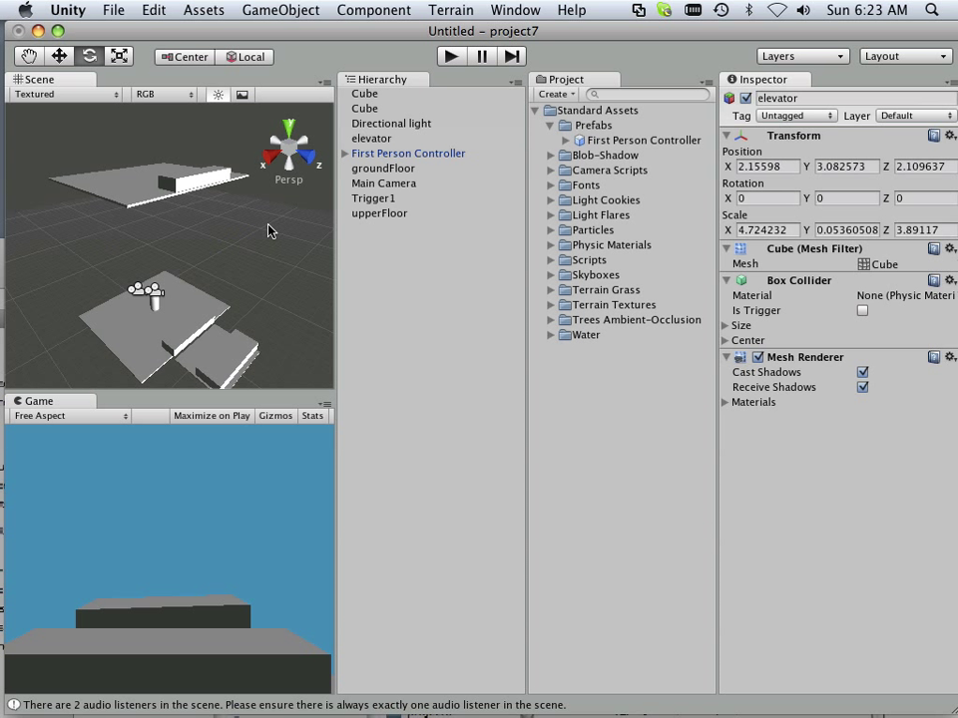
left_click(245, 342)
left_click(374, 95)
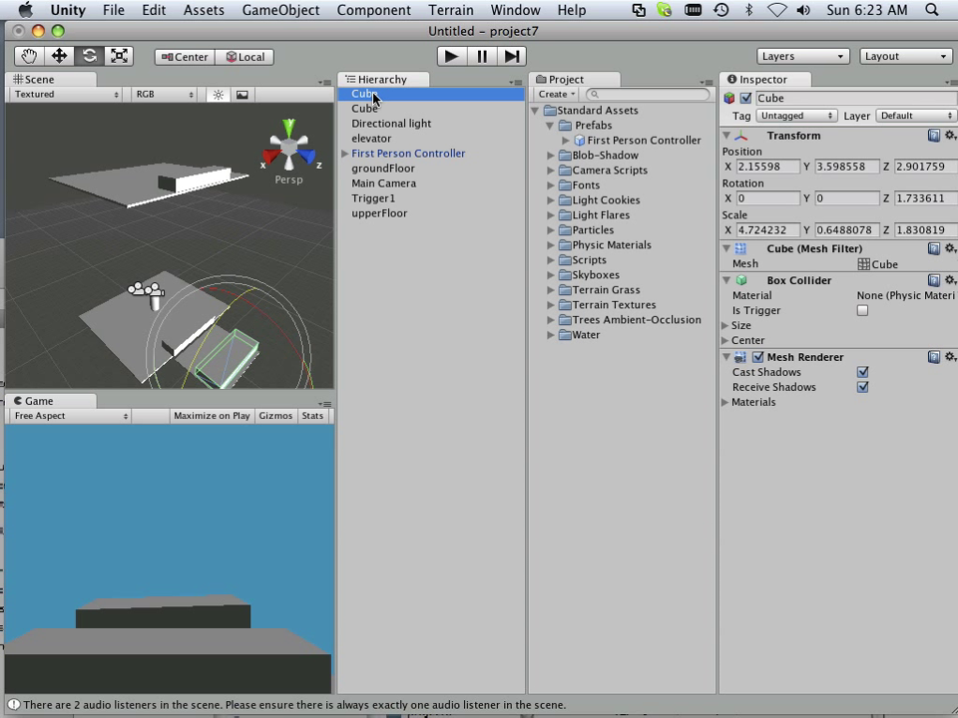
left_click(373, 94)
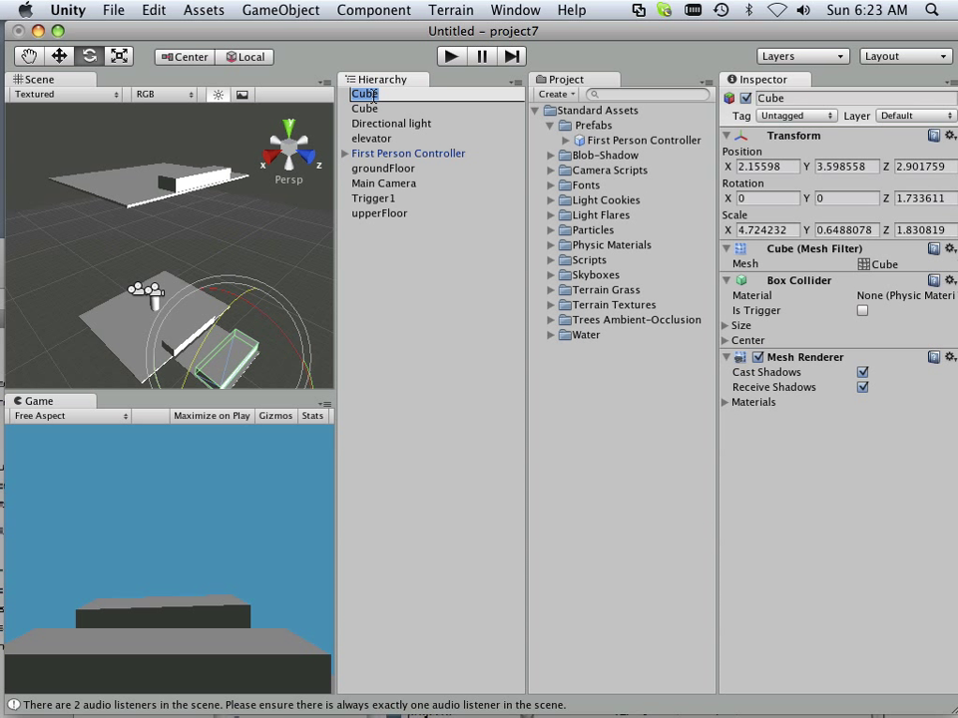
key("BackSpace")
type("elevator")
type("Trigge")
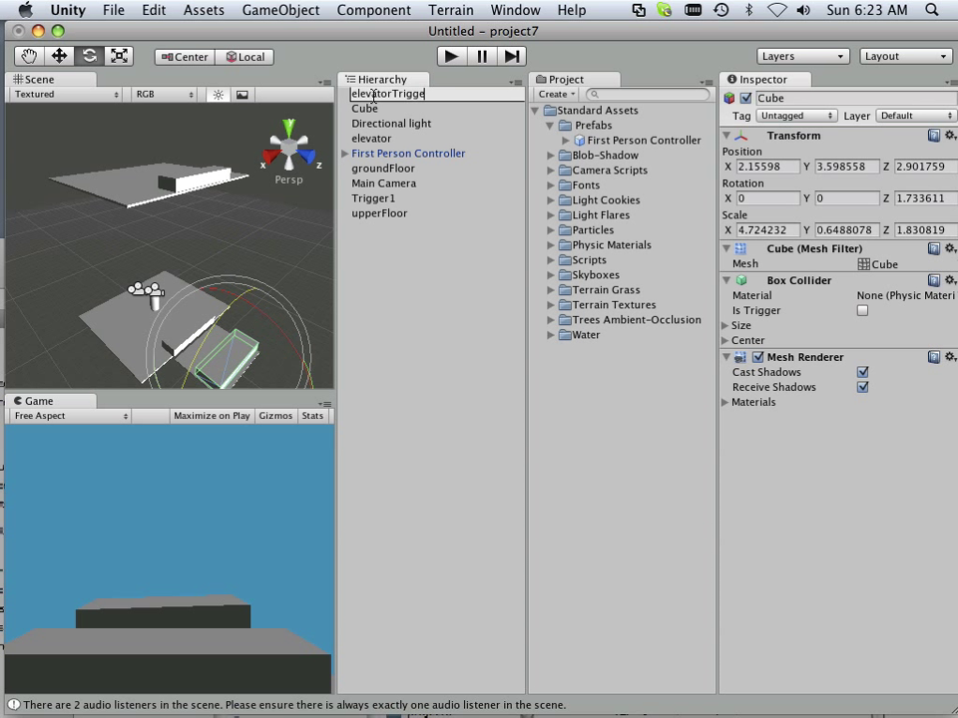
type("r")
key("Return")
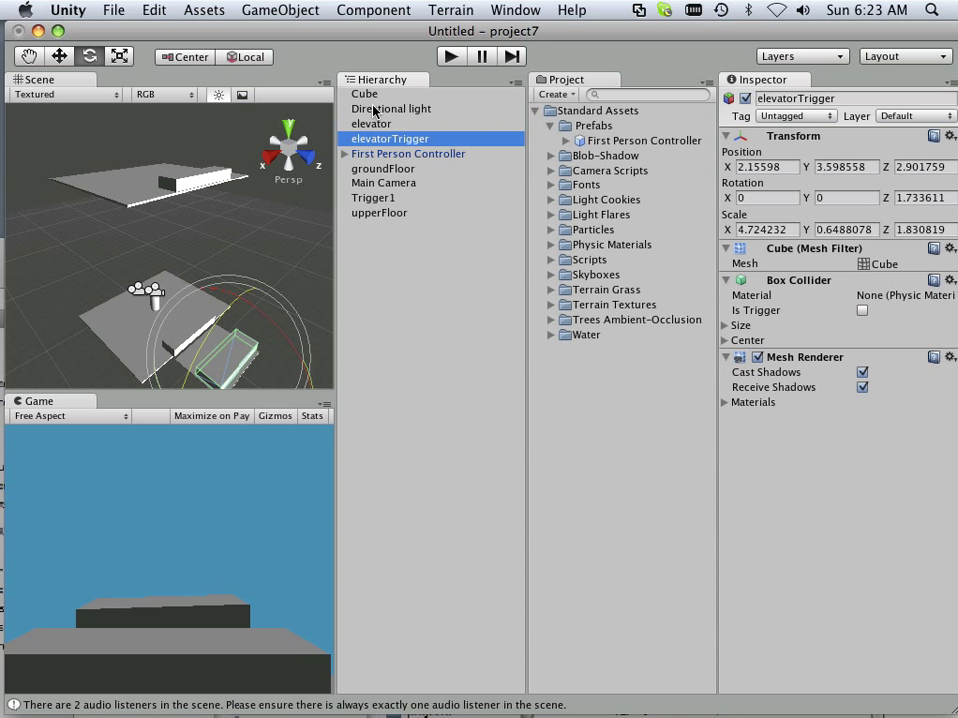
Rename the remaining Cube, the block on upperFloor, as Trigger2 and clear the selection
left_click(366, 93)
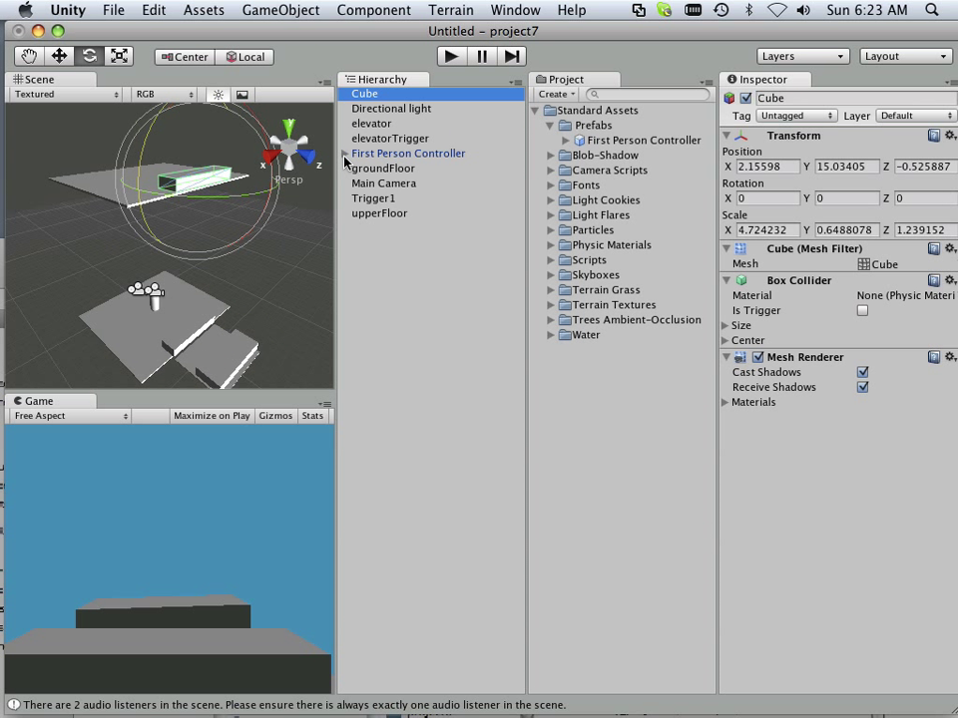
left_click(368, 198)
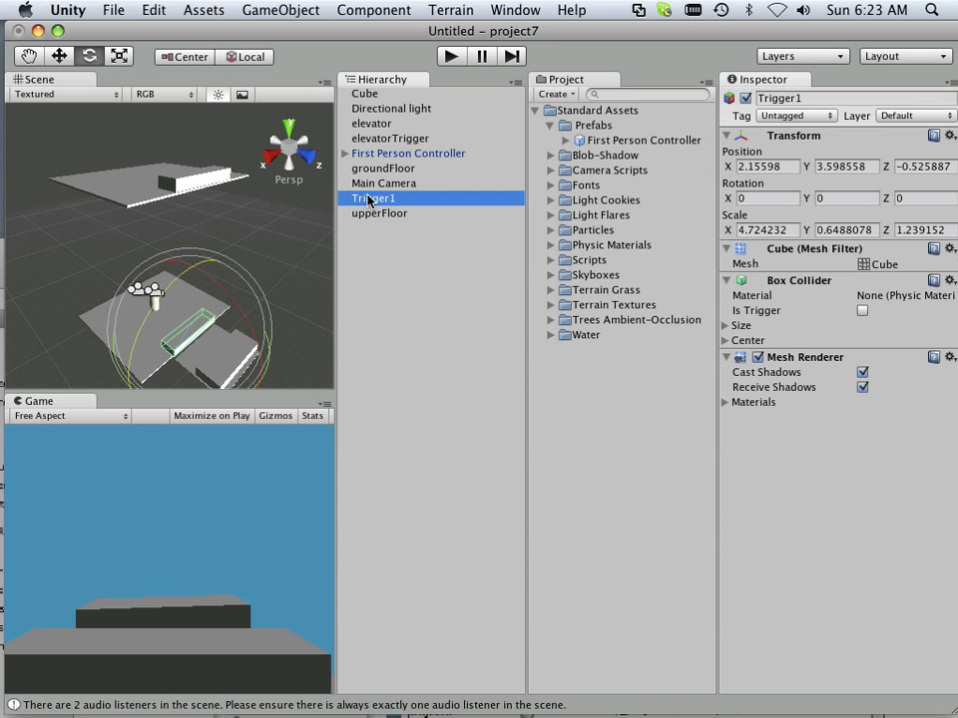
left_click(364, 95)
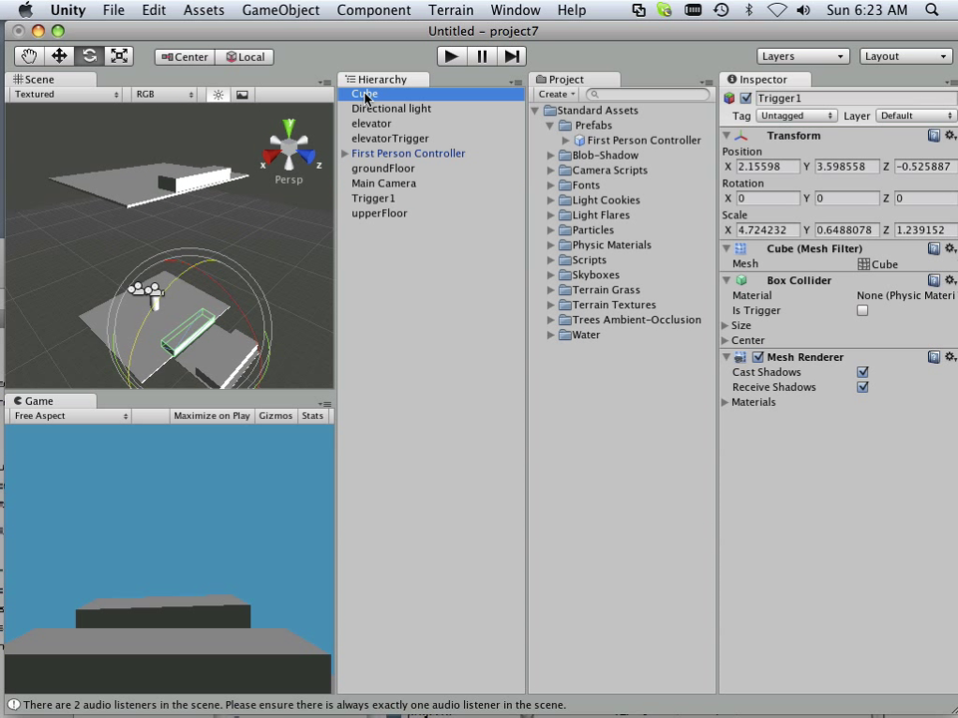
left_click(365, 95)
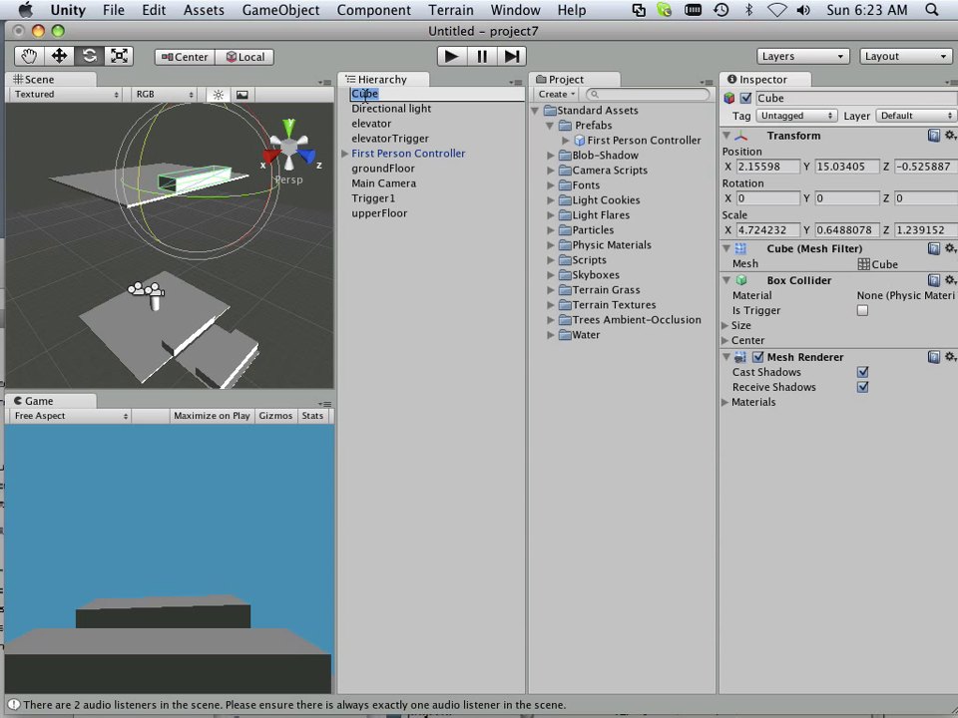
type("Trigger2")
key("Return")
left_click(396, 268)
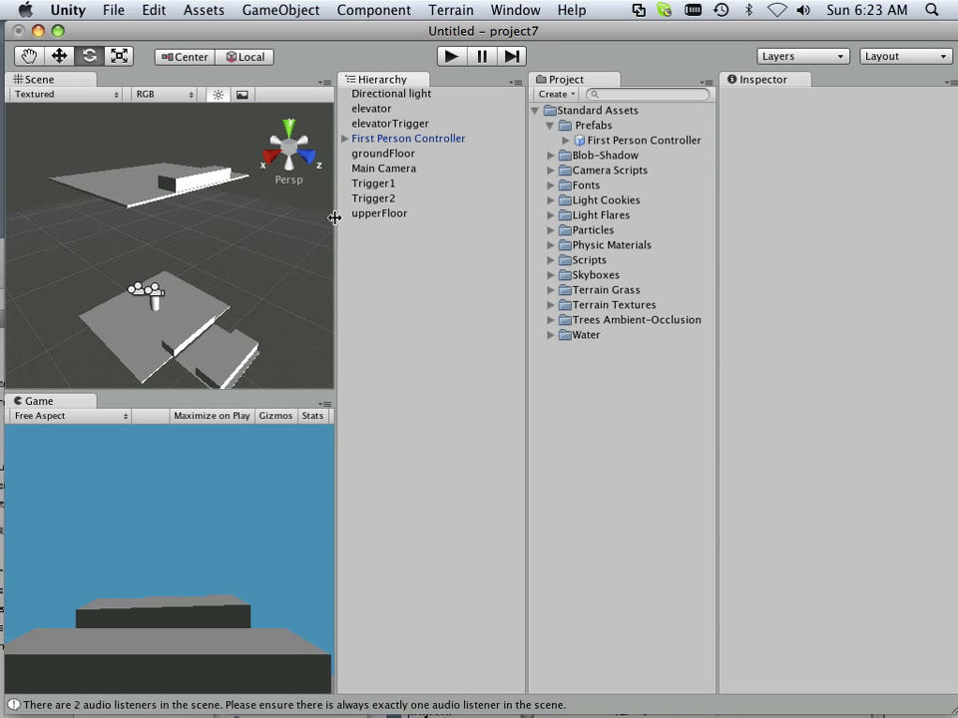